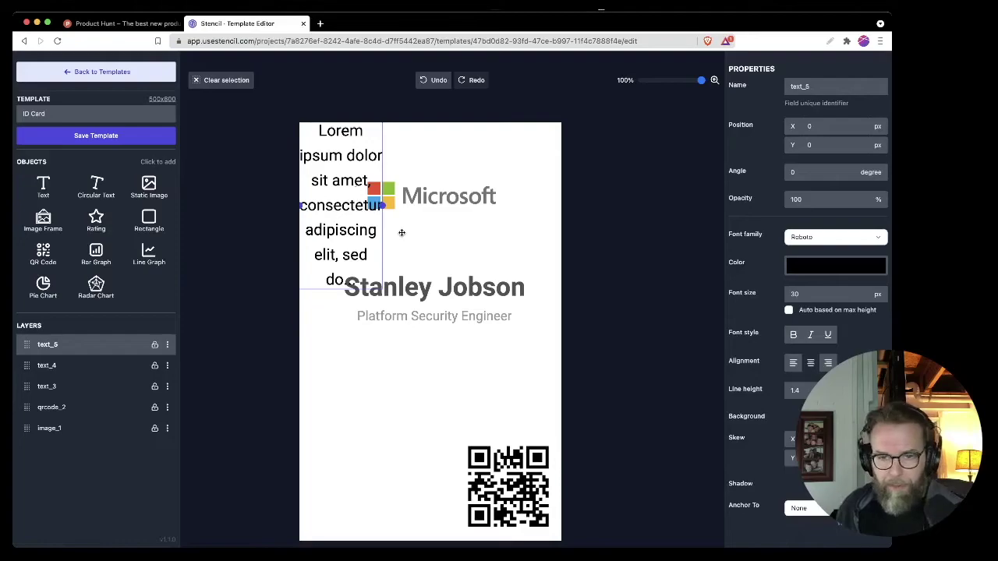
{"action": "left_click_drag", "start_coordinate": [383, 236], "coordinate": [421, 336]}
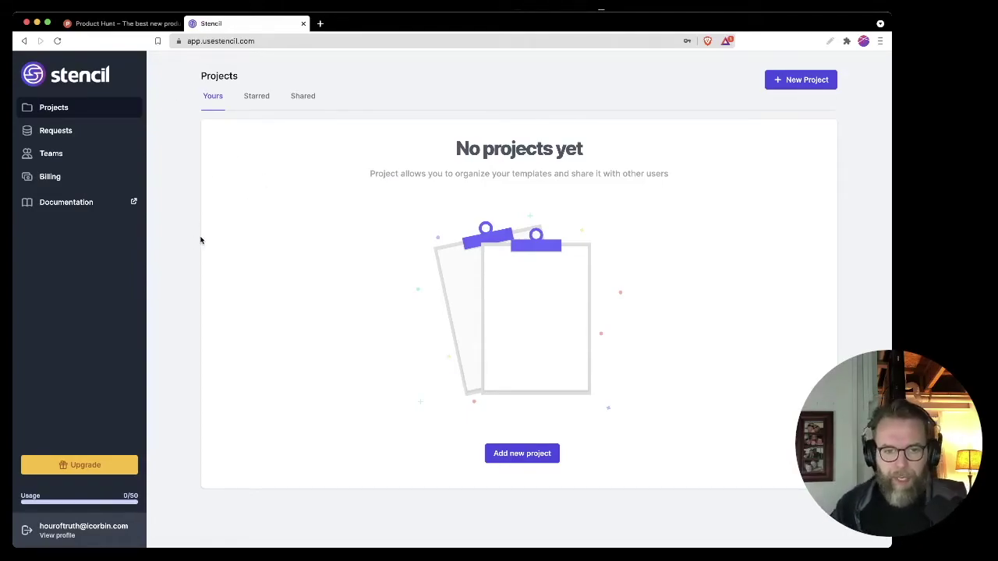
Look through the account's Requests, Teams and Billing pages, including the plan limits
{"action": "left_click", "coordinate": [74, 134]}
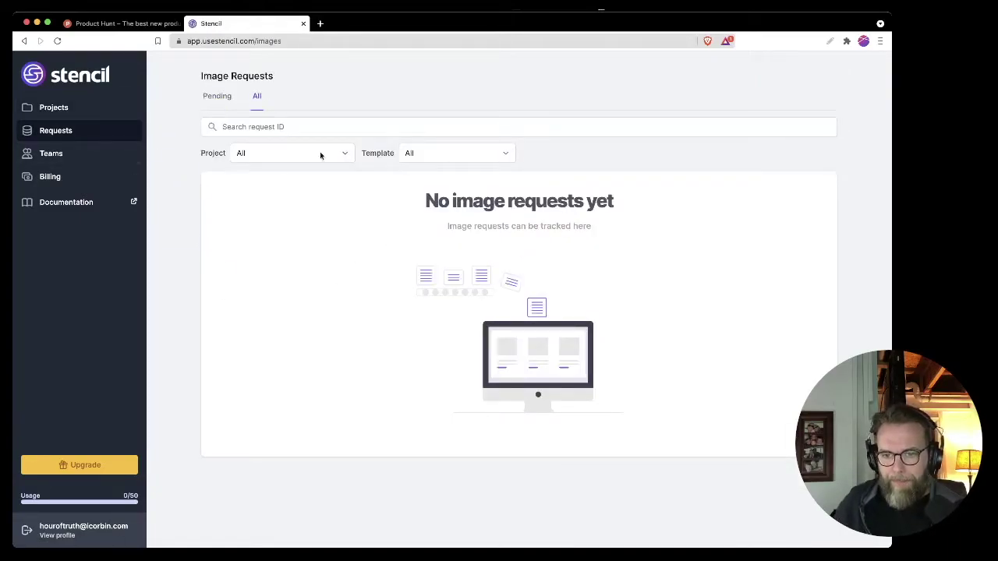
{"action": "left_click", "coordinate": [66, 158]}
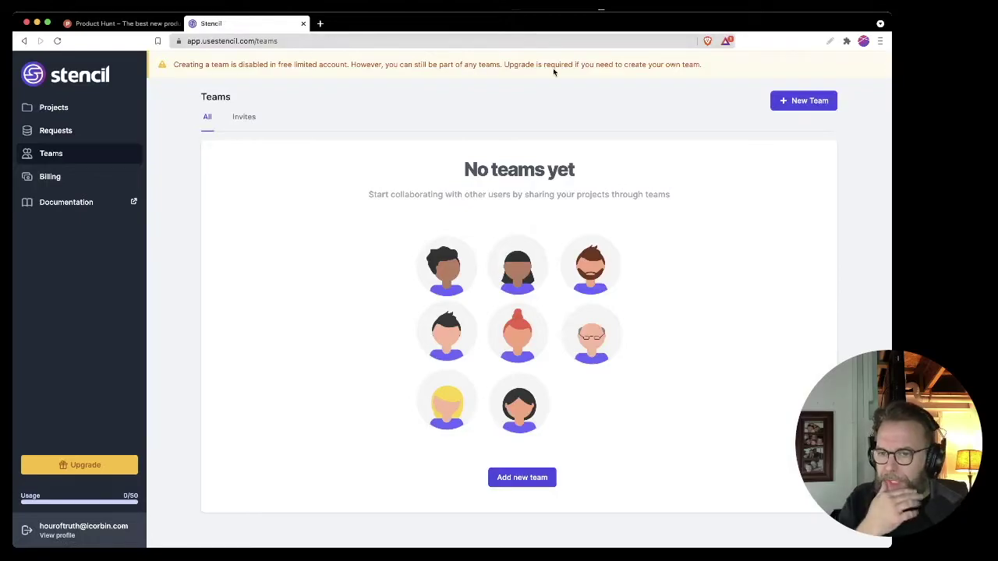
{"action": "left_click", "coordinate": [55, 178]}
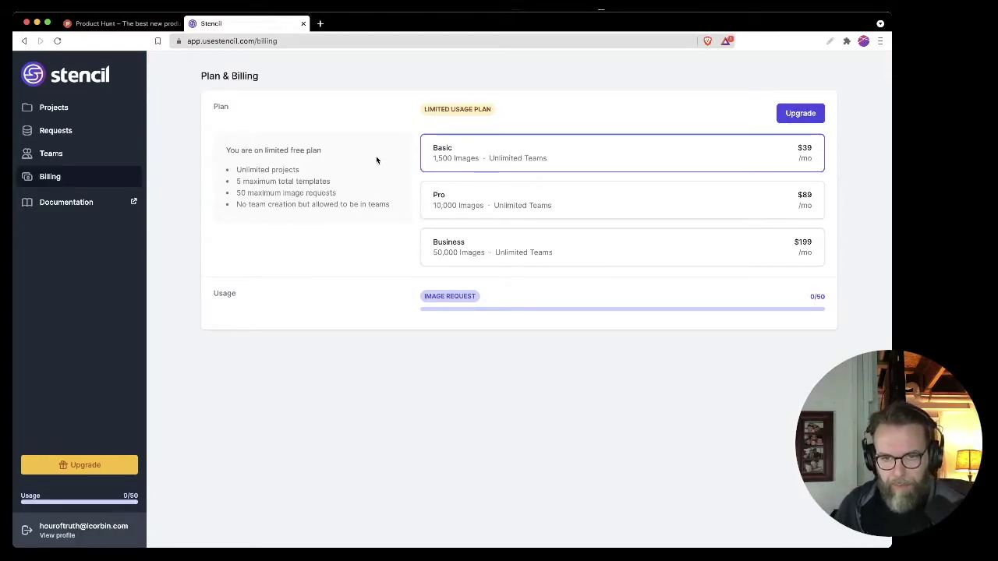
Create a new project named Hour of Truth with the description "This is an example" and save it
{"action": "left_click", "coordinate": [55, 107]}
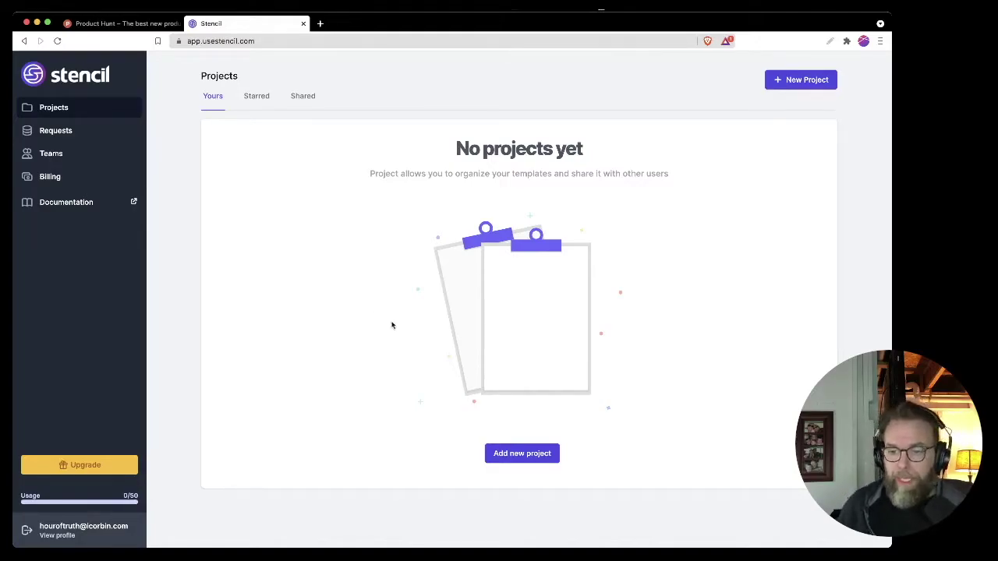
{"action": "left_click", "coordinate": [516, 454]}
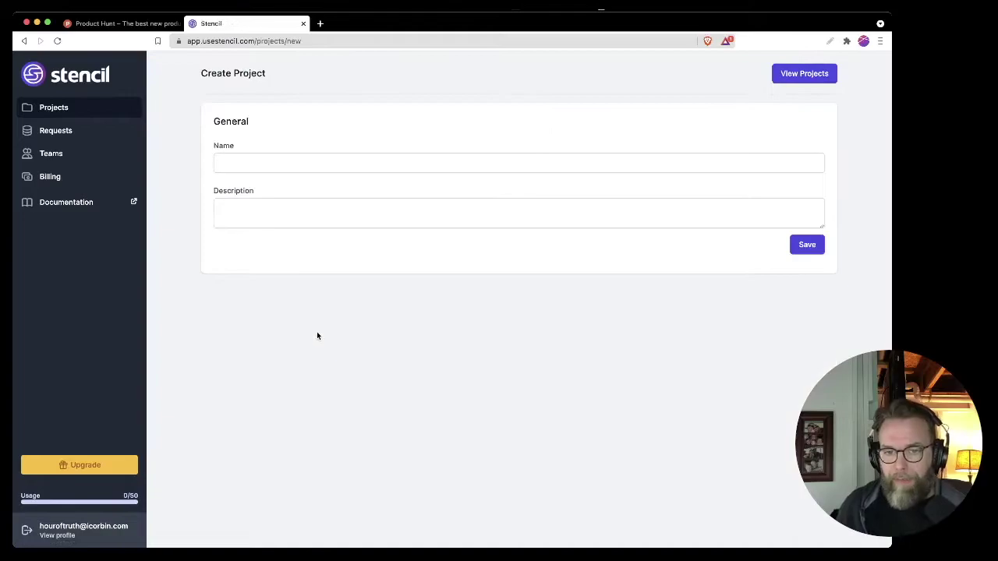
{"action": "left_click", "coordinate": [255, 166]}
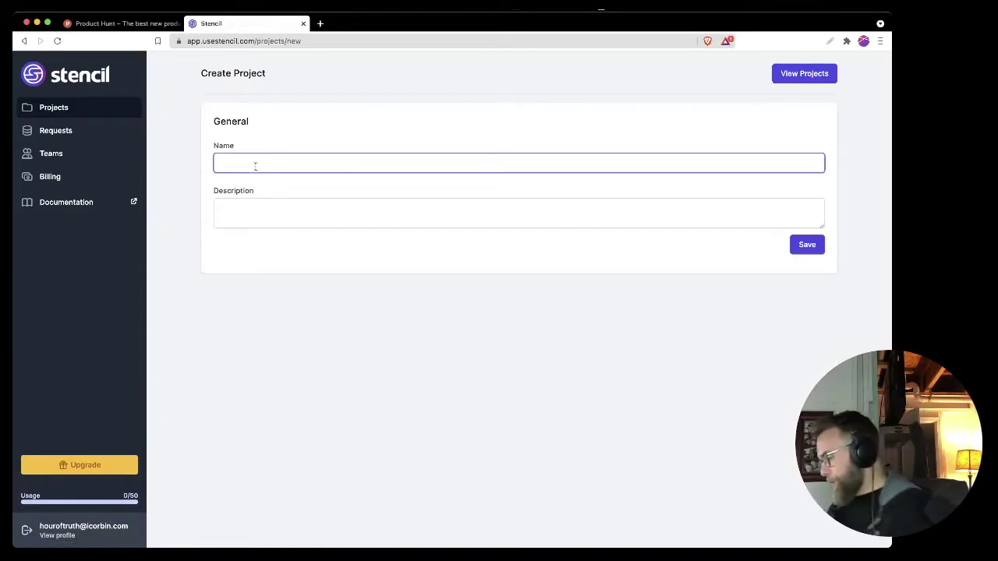
{"action": "type", "text": "Hour o"}
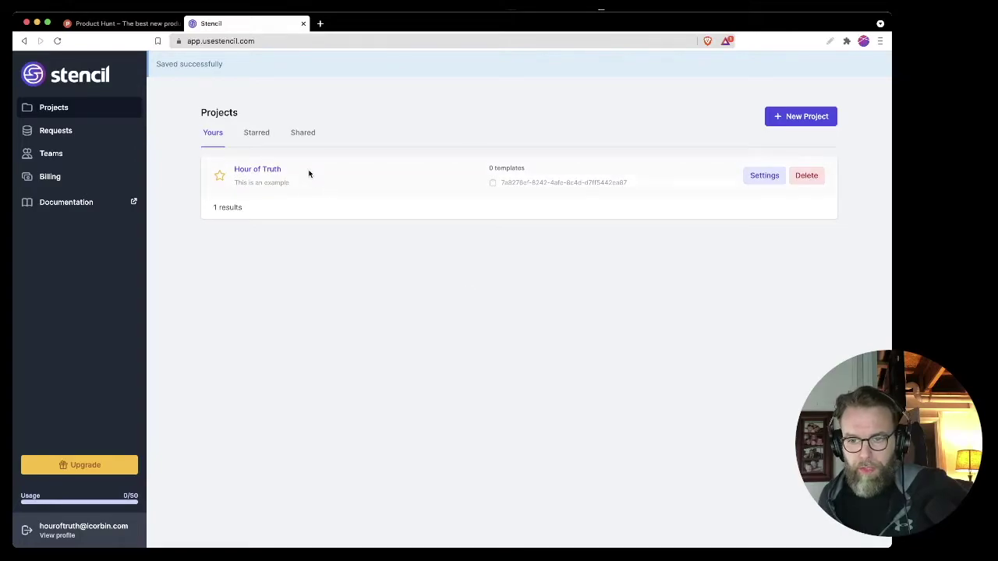
Open the templates page of the Hour of Truth project, returning once to the project list
{"action": "left_click", "coordinate": [261, 170]}
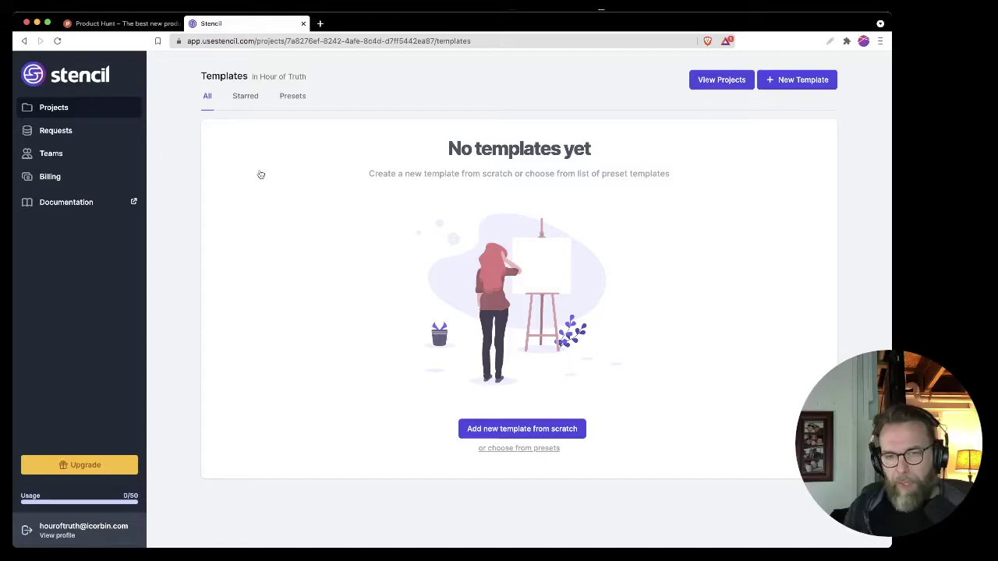
{"action": "key", "text": "super+bracketleft"}
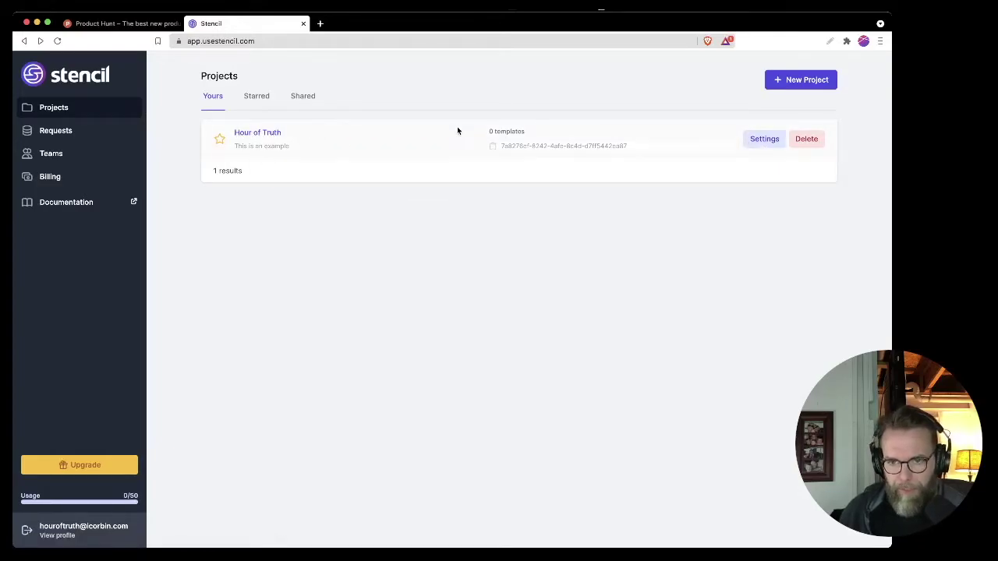
{"action": "left_click", "coordinate": [260, 135]}
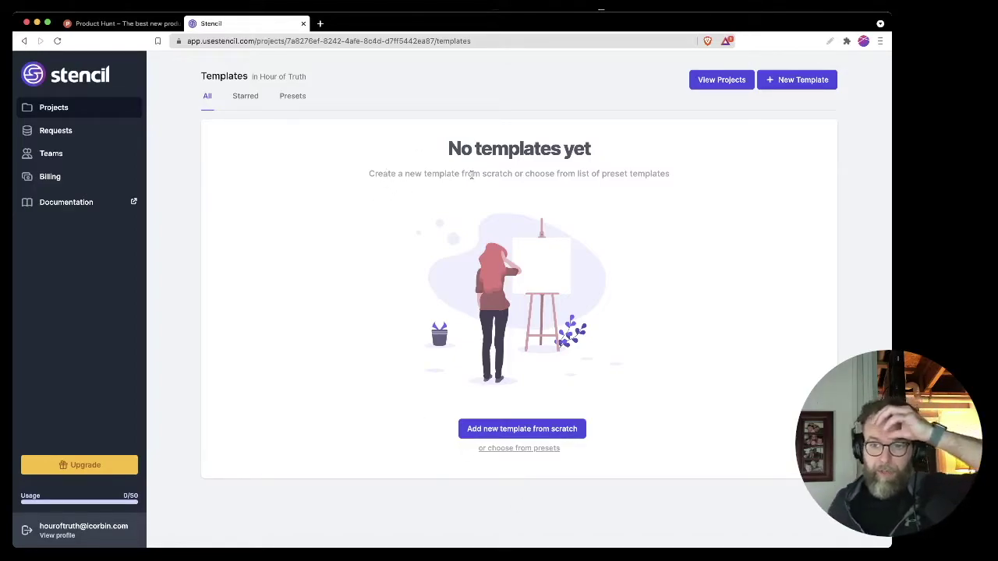
Add the ID Card preset template to the project and open it for editing
{"action": "left_click", "coordinate": [518, 449]}
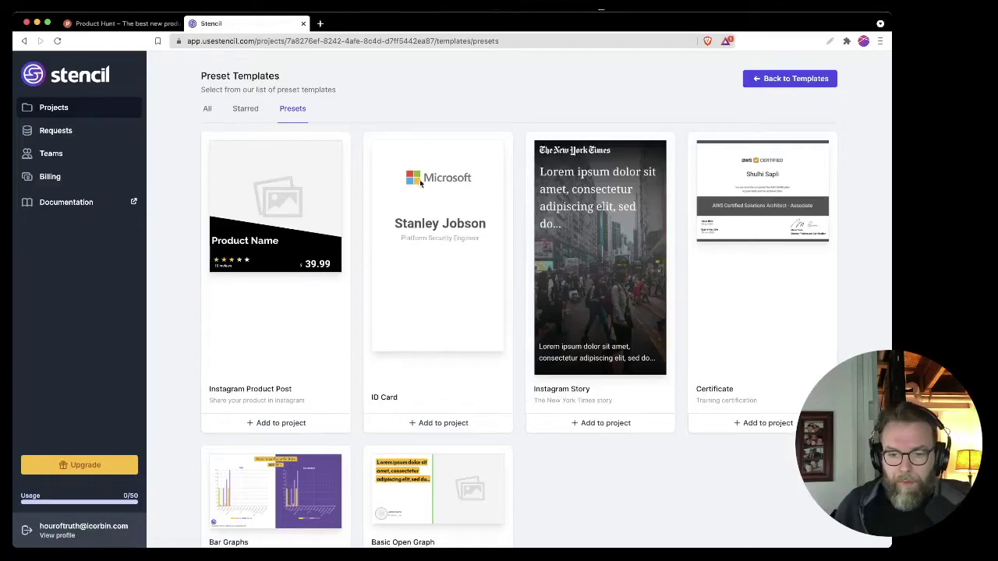
{"action": "scroll", "coordinate": [404, 257], "scroll_direction": "down", "scroll_amount": 2}
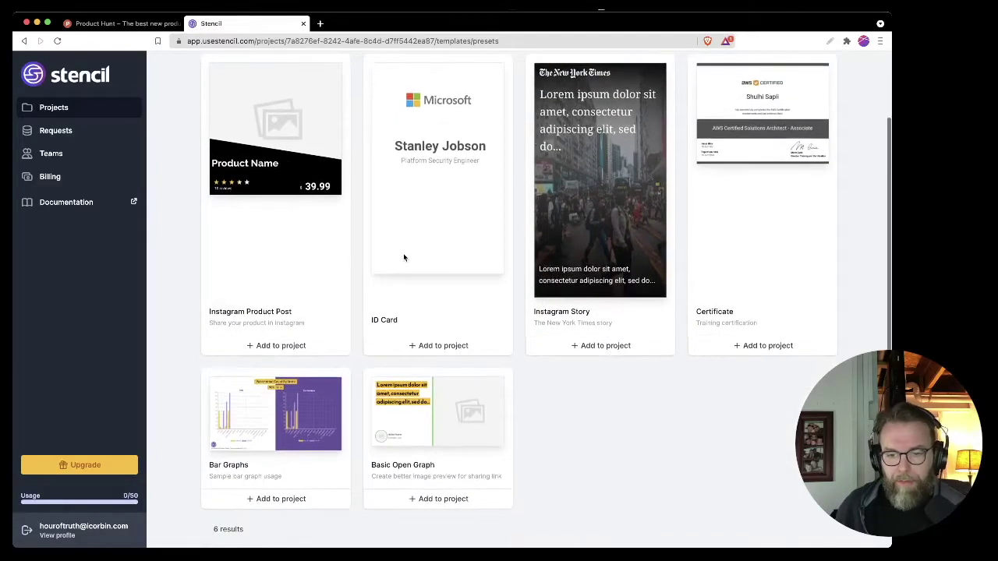
{"action": "scroll", "coordinate": [404, 257], "scroll_direction": "up", "scroll_amount": 2}
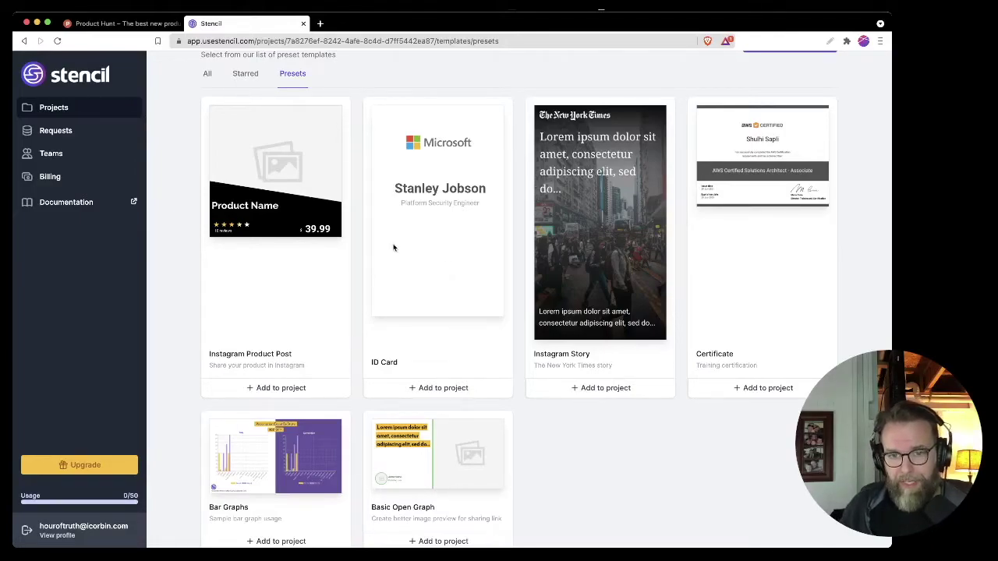
{"action": "left_click", "coordinate": [433, 391]}
{"action": "left_click", "coordinate": [476, 387]}
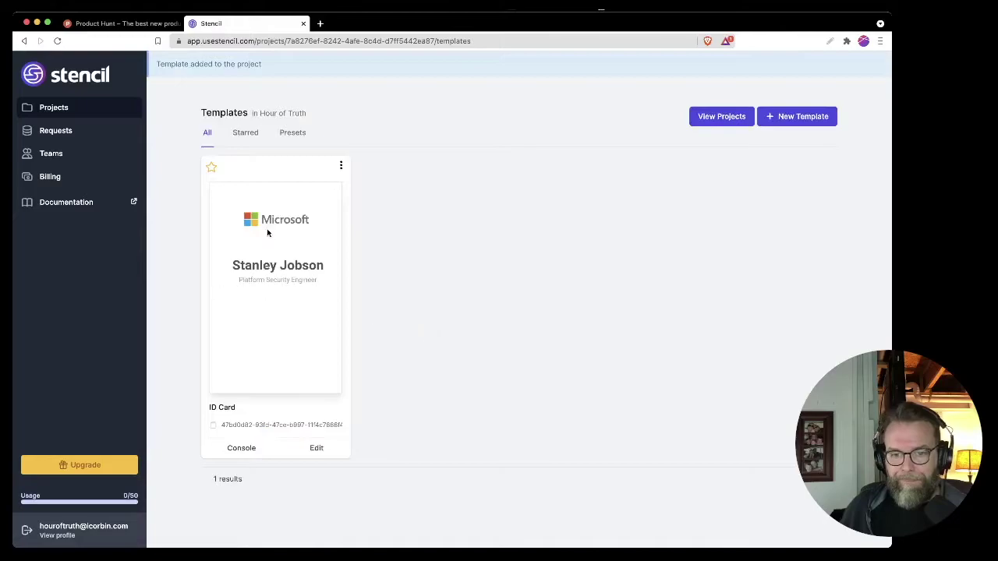
{"action": "left_click", "coordinate": [313, 457]}
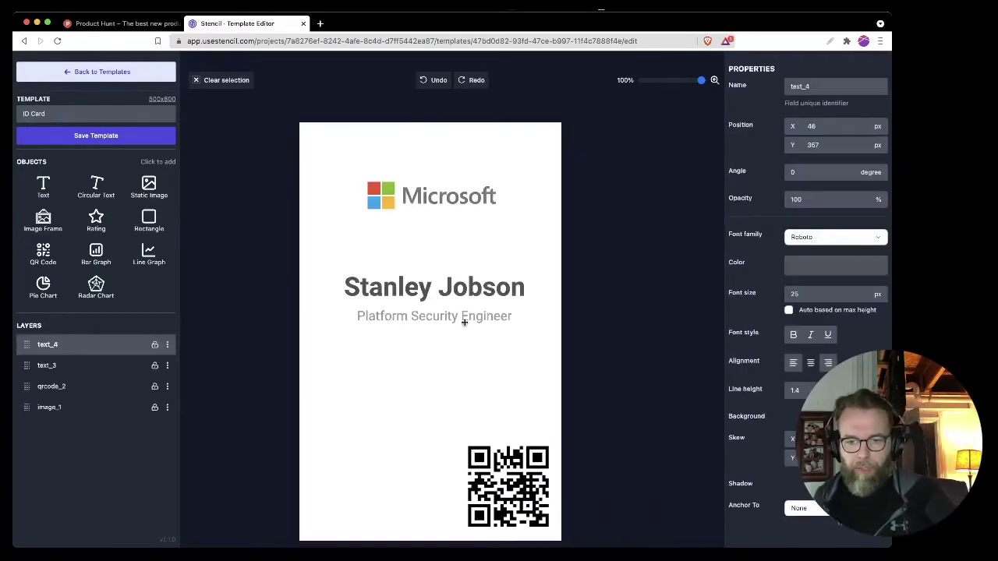
Open the large cardholder name text on the card for editing and select all of it
{"action": "left_click", "coordinate": [414, 290]}
{"action": "left_click", "coordinate": [414, 290]}
{"action": "double_click", "coordinate": [414, 290]}
{"action": "left_click", "coordinate": [414, 290]}
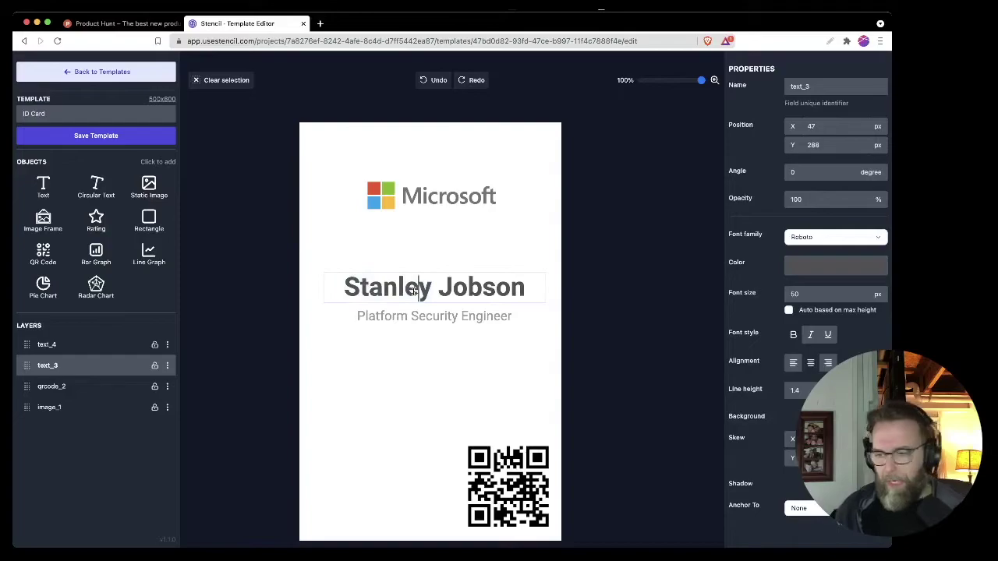
{"action": "key", "text": "super+a"}
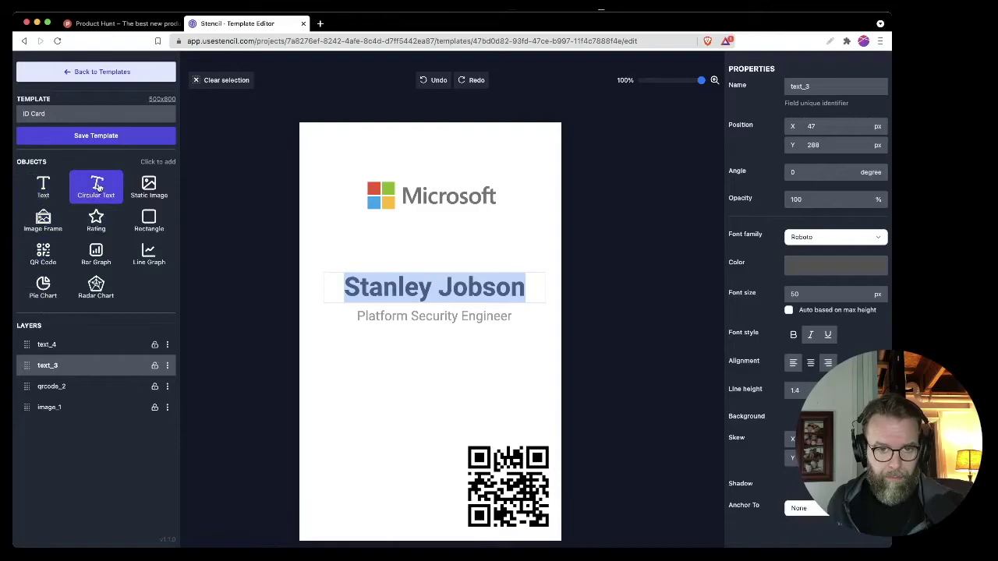
Add a text object to the card, try clearing its placeholder text and undo the clearing
{"action": "left_click", "coordinate": [48, 187]}
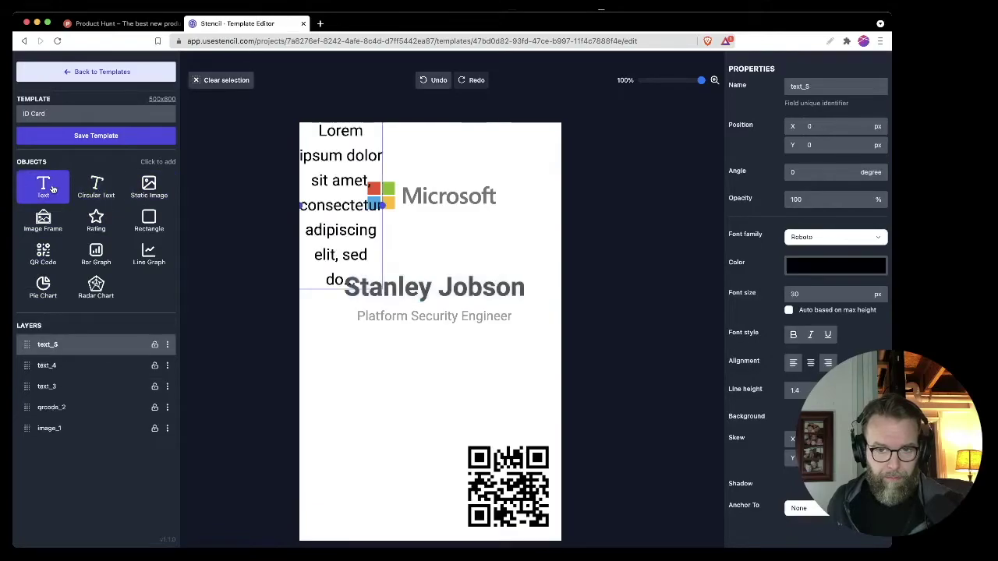
{"action": "left_click", "coordinate": [322, 225]}
{"action": "key", "text": "super+a"}
{"action": "key", "text": "BackSpace"}
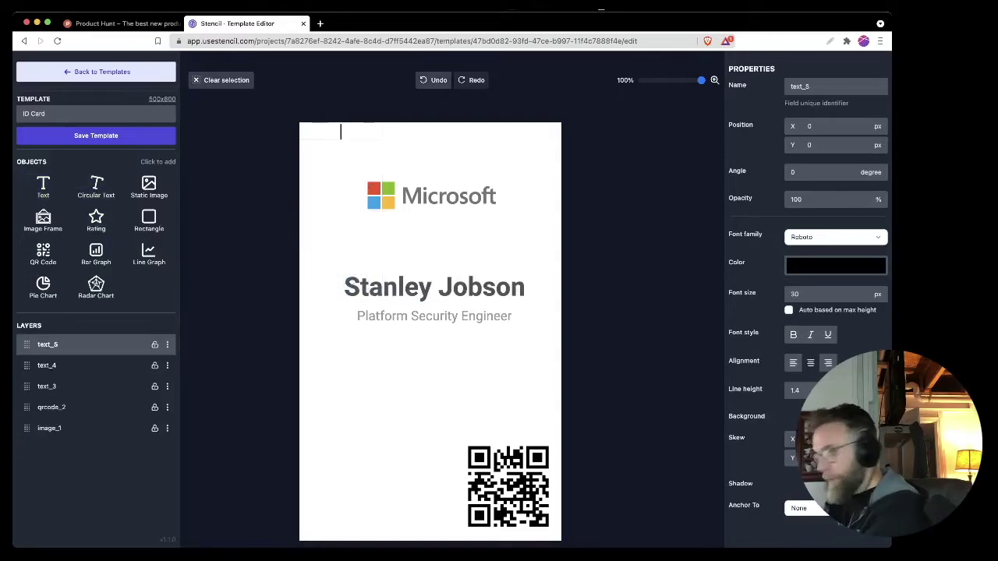
{"action": "key", "text": "super+z"}
{"action": "left_click", "coordinate": [485, 374]}
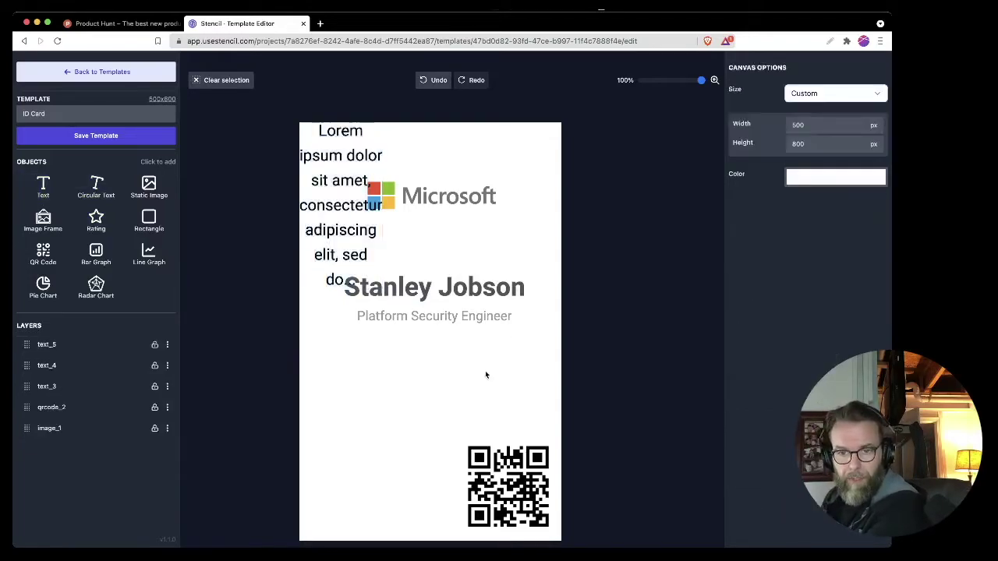
Move the placeholder text block to the card's lower left area, at about X 29, Y 453 px
{"action": "left_click", "coordinate": [356, 189]}
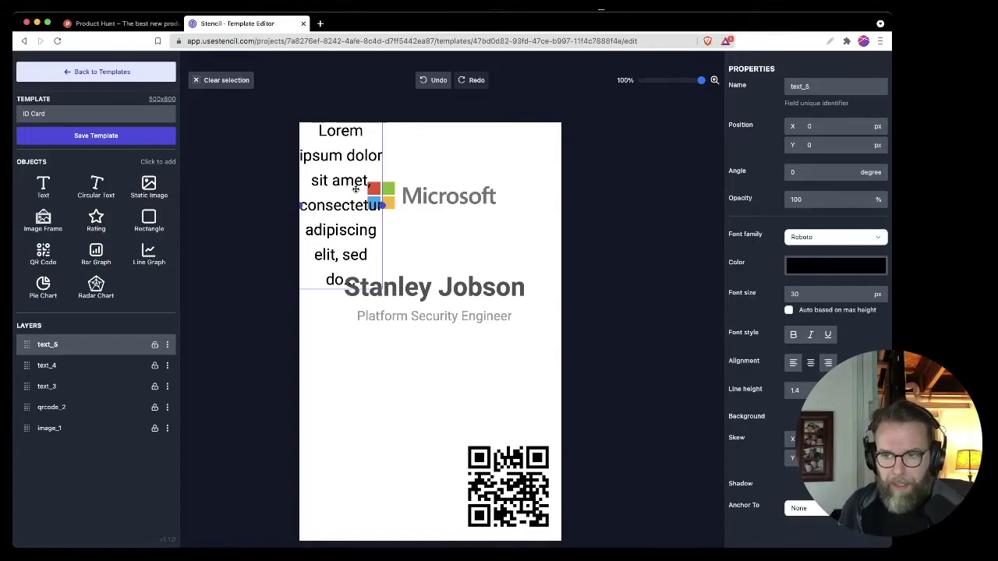
{"action": "left_click_drag", "start_coordinate": [352, 243], "coordinate": [365, 477]}
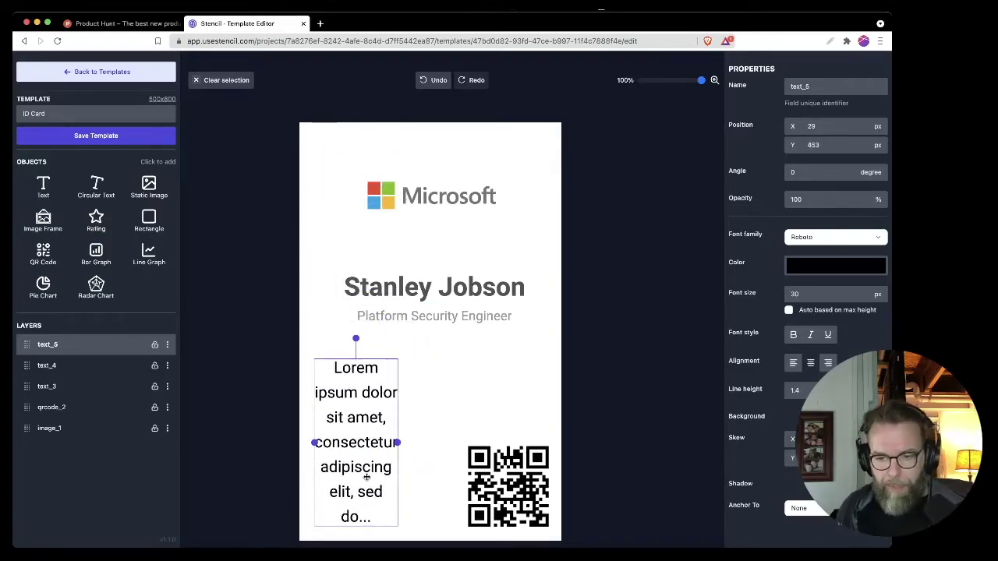
{"action": "double_click", "coordinate": [365, 444]}
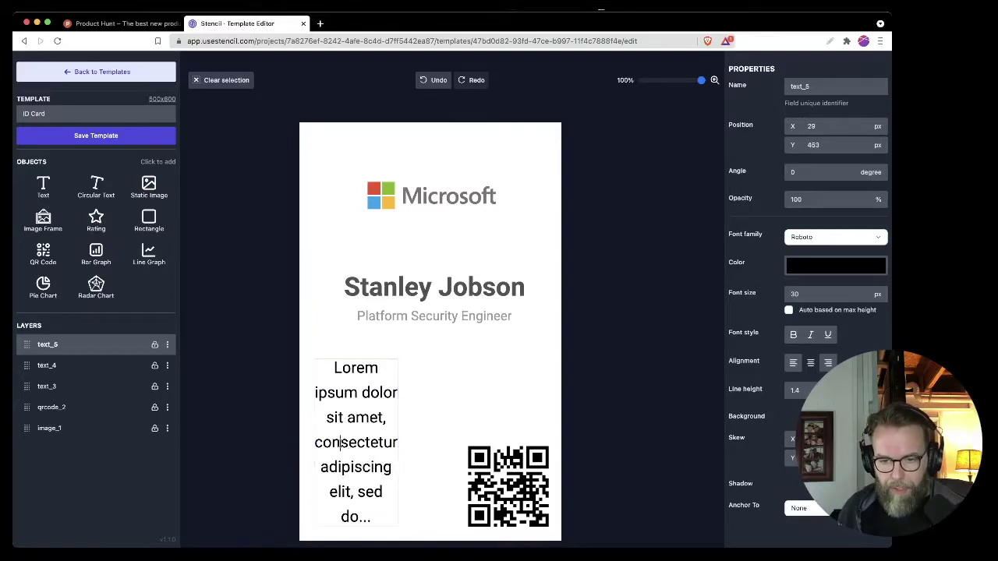
{"action": "left_click", "coordinate": [265, 482]}
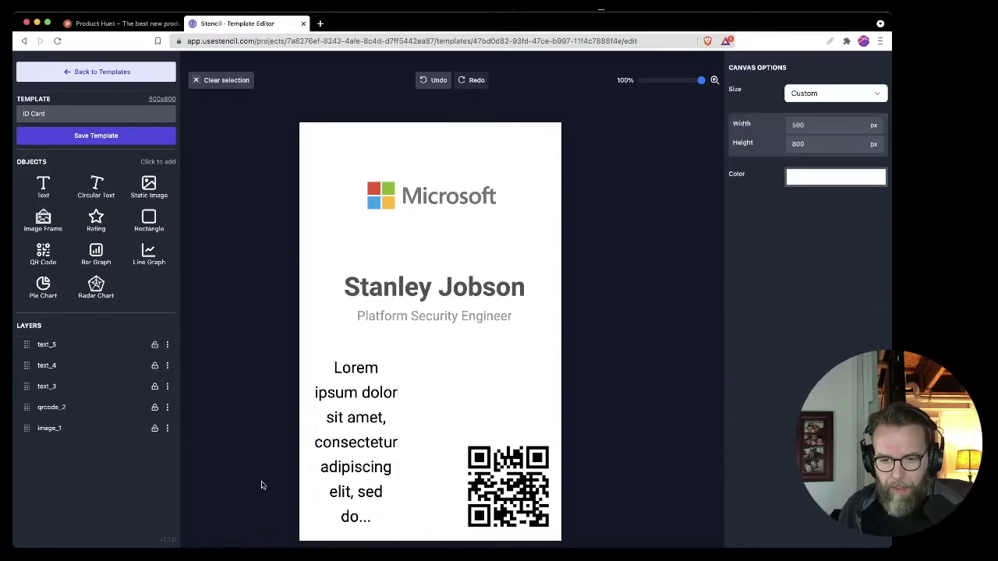
{"action": "left_click", "coordinate": [338, 402]}
{"action": "right_click", "coordinate": [338, 402]}
{"action": "left_click", "coordinate": [293, 414]}
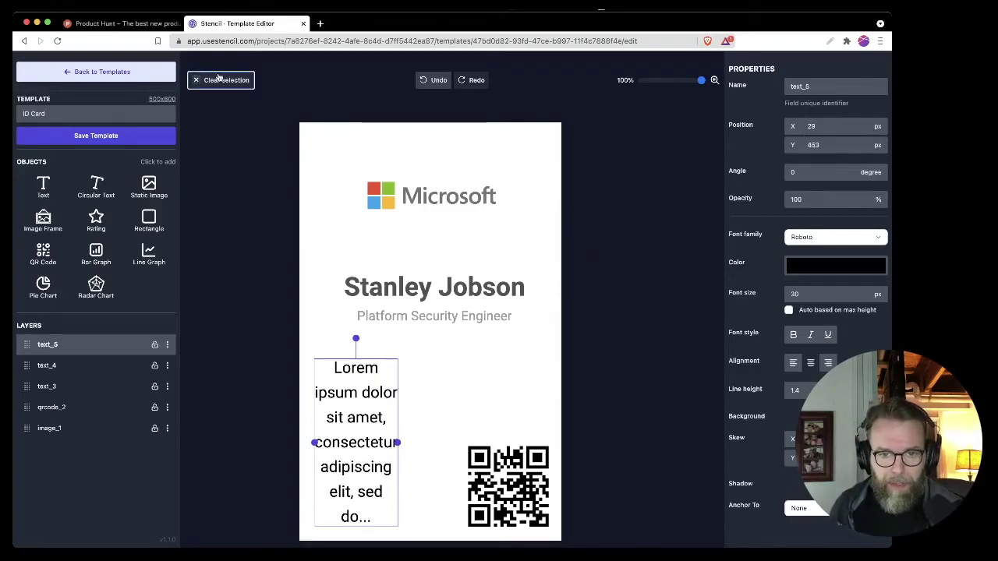
{"action": "left_click", "coordinate": [336, 129]}
Move the placeholder text block completely off the right side of the card and deselect it
{"action": "left_click", "coordinate": [333, 418]}
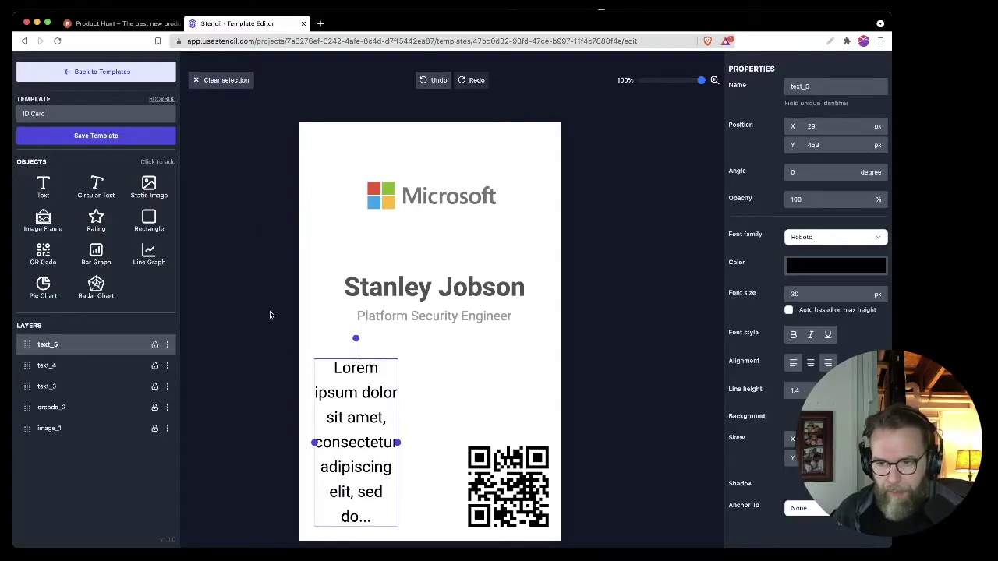
{"action": "left_click_drag", "start_coordinate": [395, 454], "coordinate": [397, 425]}
{"action": "left_click_drag", "start_coordinate": [343, 442], "coordinate": [652, 329]}
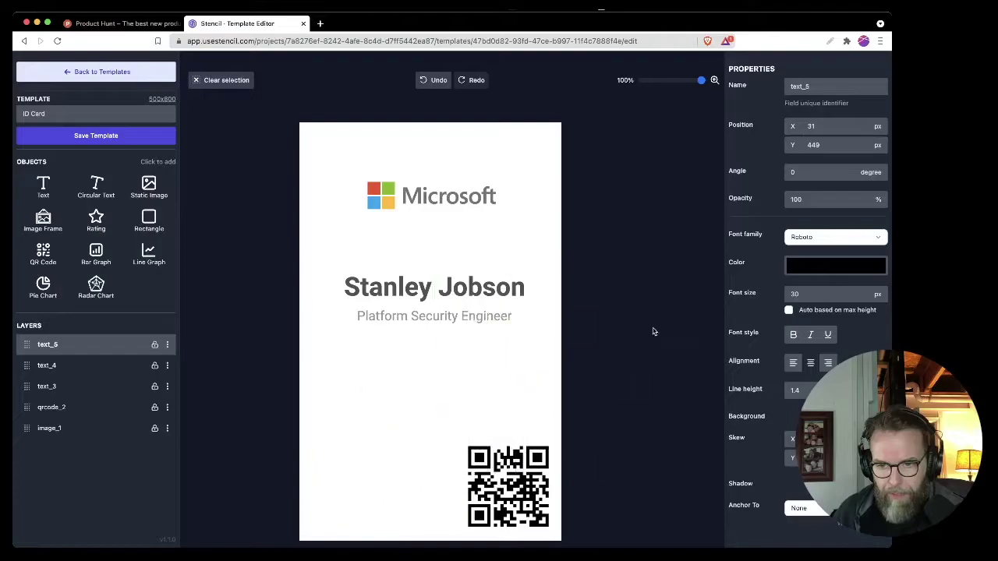
{"action": "left_click", "coordinate": [379, 382]}
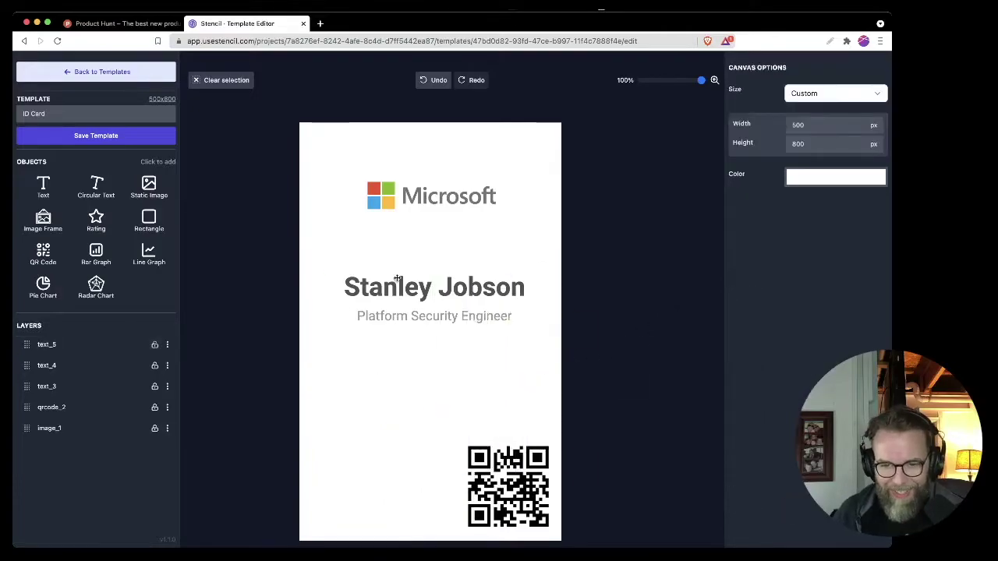
Select the cardholder name text and view the actions available for its layer
{"action": "left_click", "coordinate": [402, 293]}
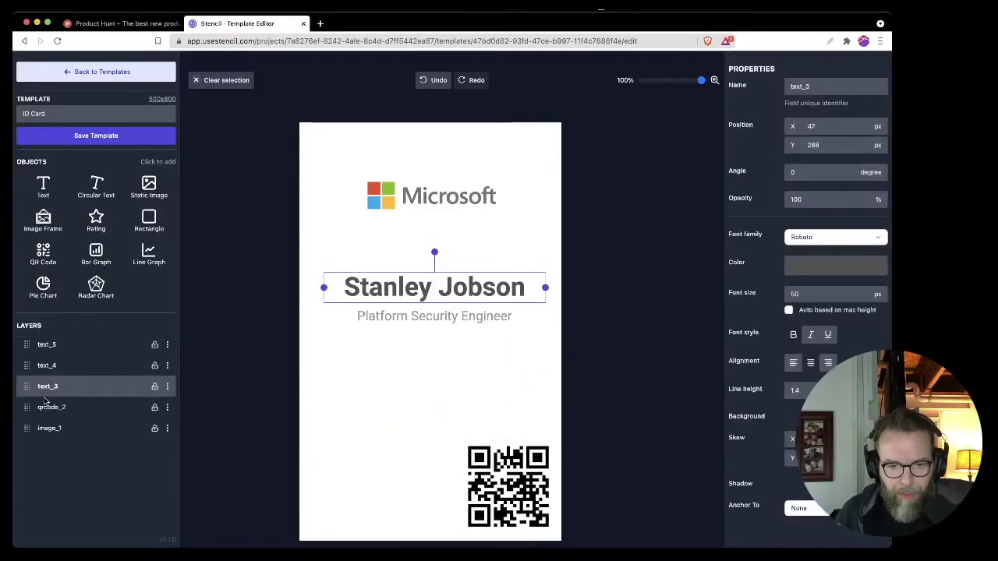
{"action": "left_click", "coordinate": [167, 388]}
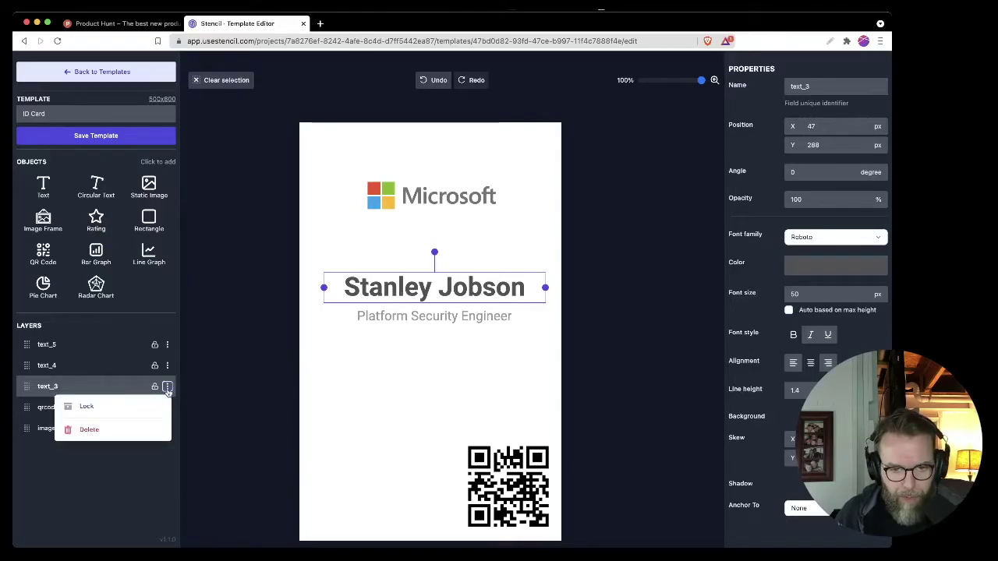
{"action": "left_click", "coordinate": [168, 387]}
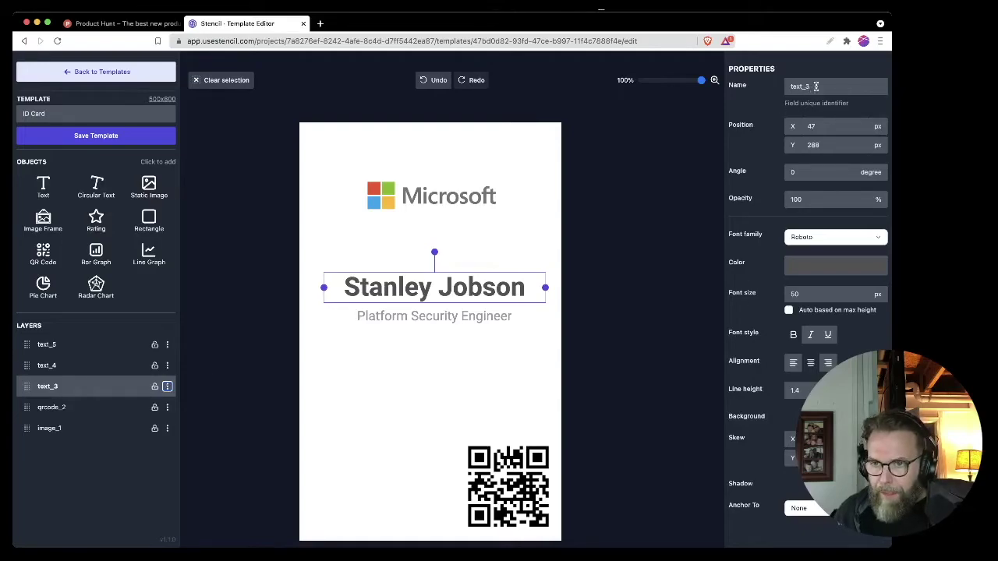
Check whether the text_3 layer's identifier can be edited in its name property and in the layer list
{"action": "left_click_drag", "start_coordinate": [816, 87], "coordinate": [784, 90]}
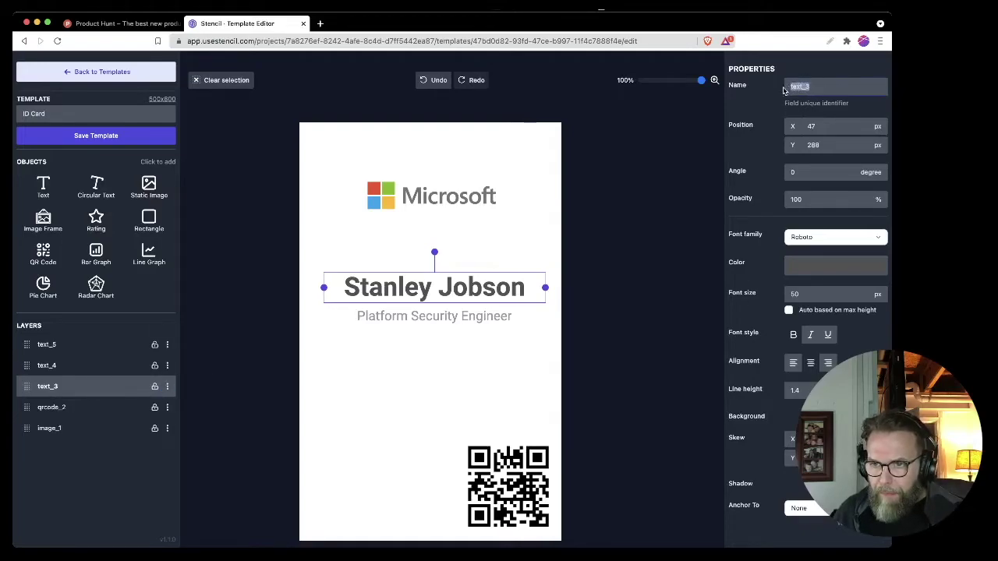
{"action": "left_click", "coordinate": [537, 209]}
{"action": "left_click", "coordinate": [436, 296]}
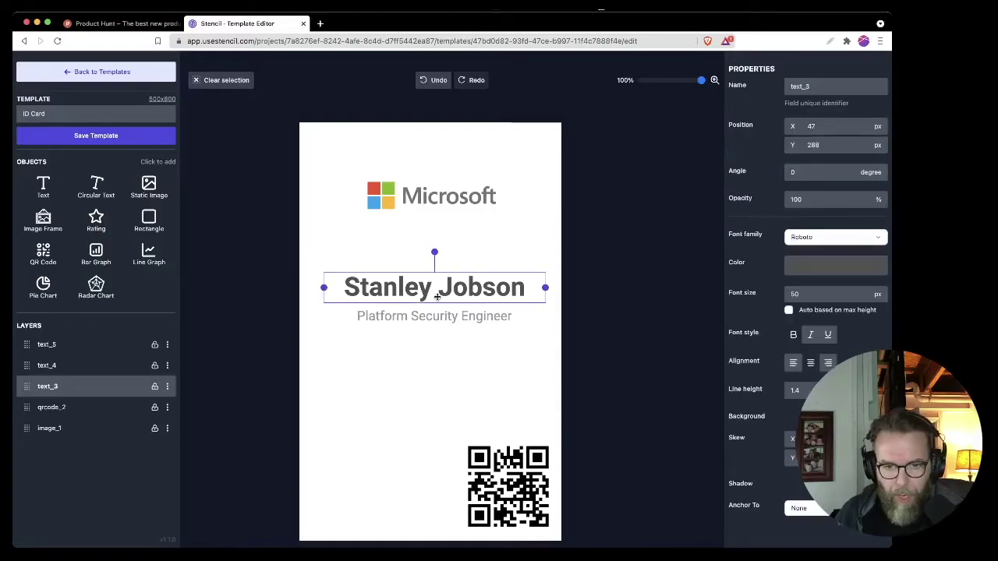
{"action": "double_click", "coordinate": [53, 387]}
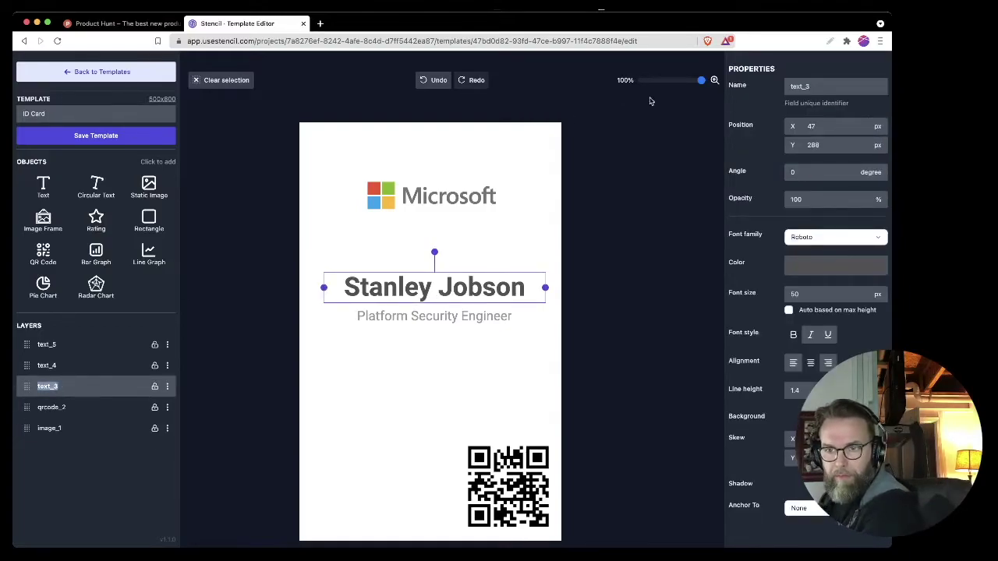
Try to edit the text_3 layer's name directly in the layer list
{"action": "left_click", "coordinate": [814, 87]}
{"action": "left_click", "coordinate": [60, 387]}
{"action": "double_click", "coordinate": [50, 387]}
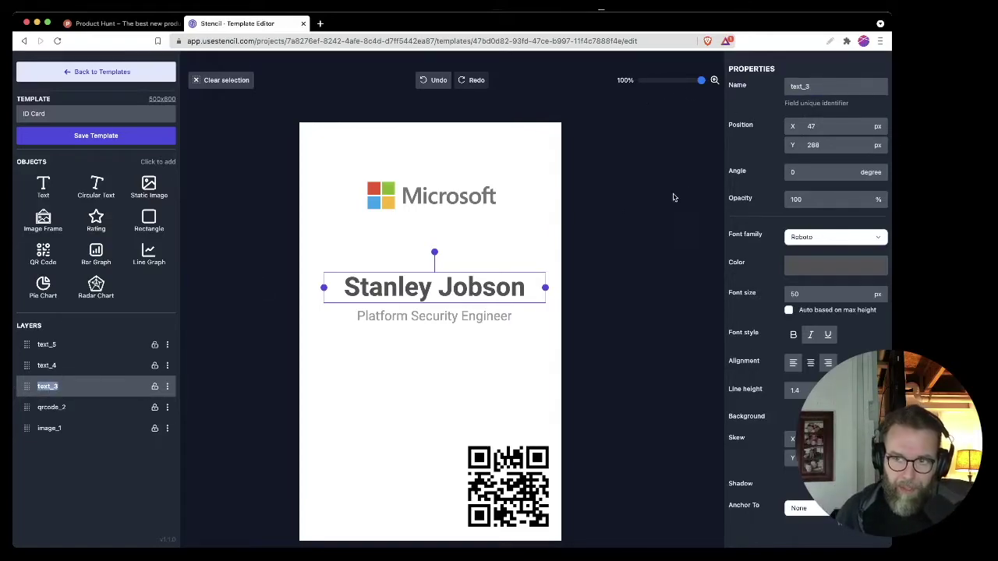
{"action": "left_click", "coordinate": [73, 396]}
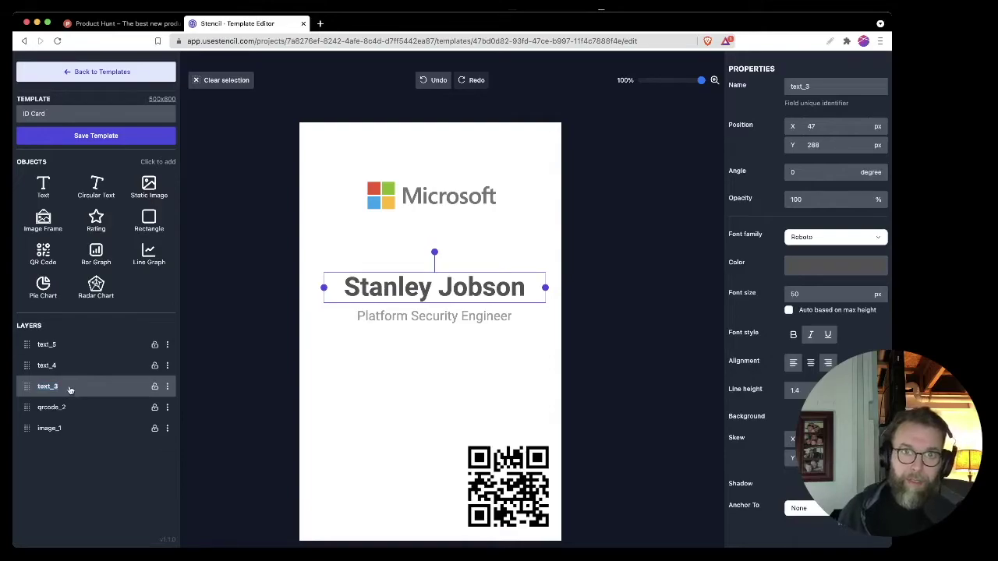
{"action": "double_click", "coordinate": [51, 386]}
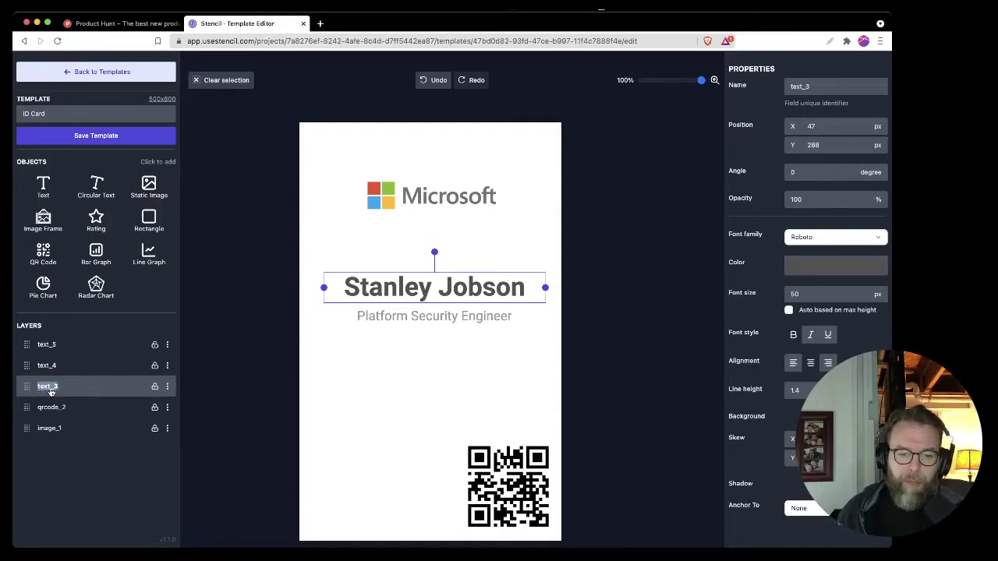
Rename the text_3 layer to fullName and save the ID Card template
{"action": "left_click", "coordinate": [818, 86]}
{"action": "left_click_drag", "start_coordinate": [817, 86], "coordinate": [789, 87]}
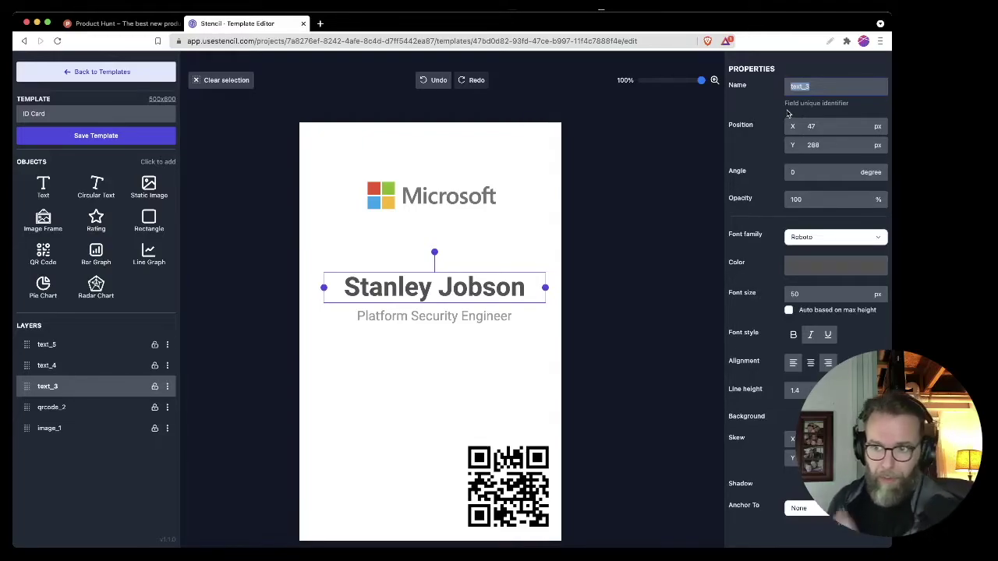
{"action": "type", "text": "firs"}
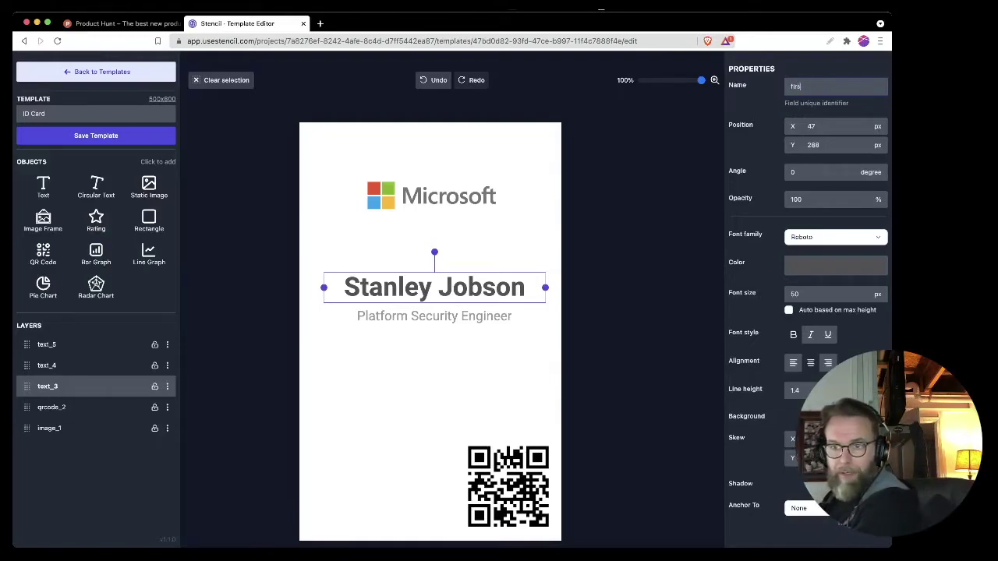
{"action": "type", "text": "tname"}
{"action": "key", "text": "super+a"}
{"action": "type", "text": "fullName"}
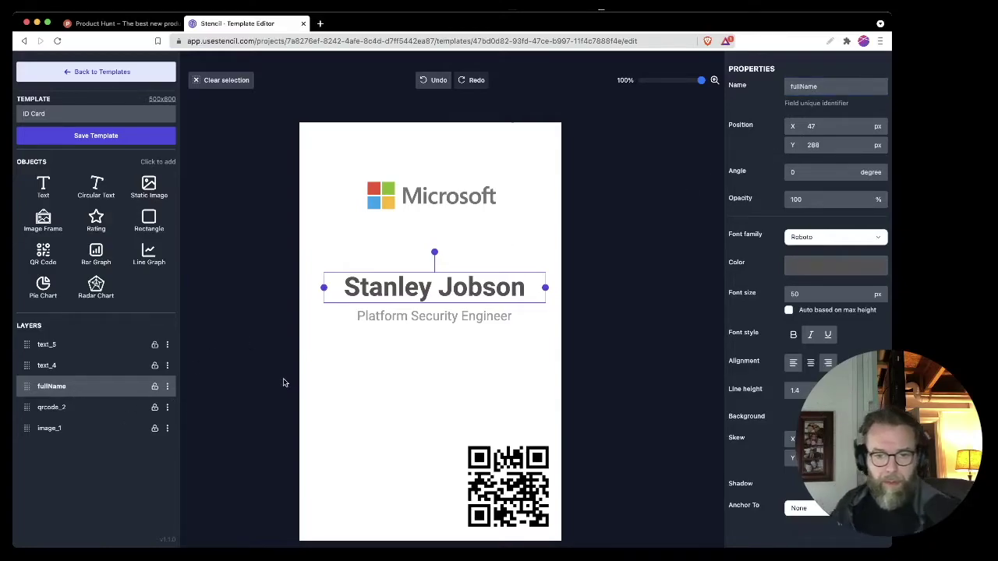
{"action": "left_click", "coordinate": [105, 138]}
Return to the project's templates, create a signed URL for the ID Card template and copy its base URL
{"action": "left_click", "coordinate": [84, 72]}
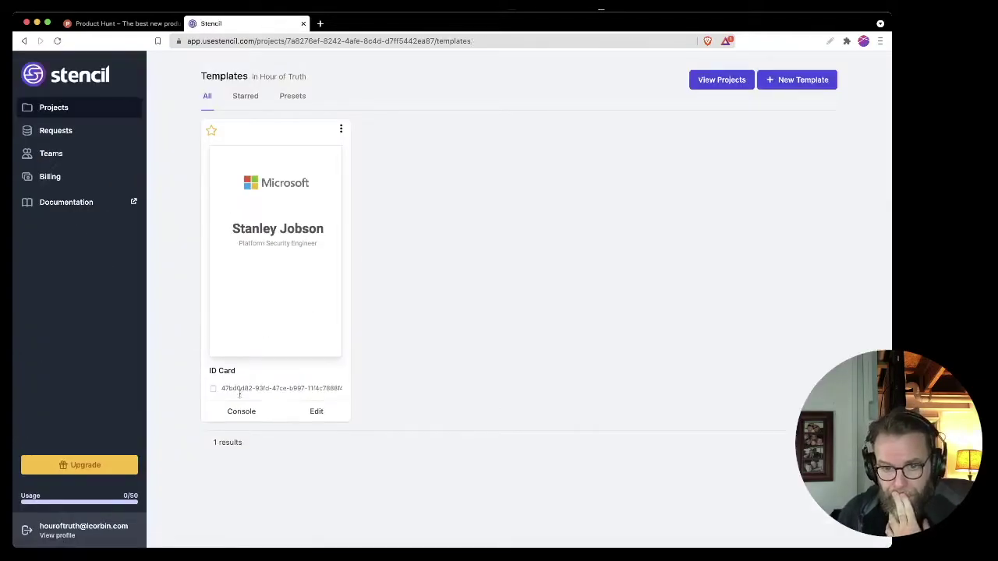
{"action": "left_click", "coordinate": [340, 128]}
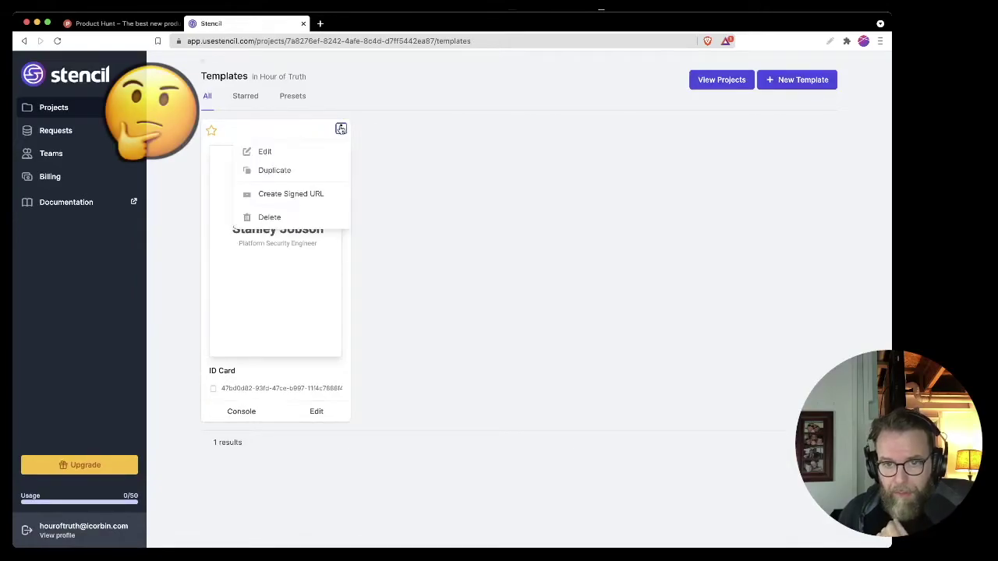
{"action": "left_click", "coordinate": [287, 195]}
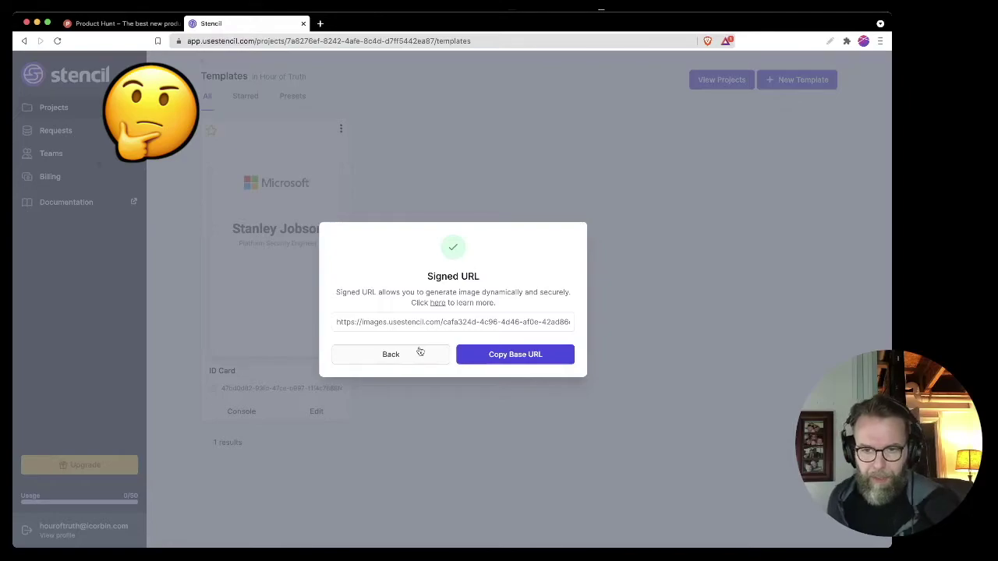
{"action": "left_click", "coordinate": [487, 351]}
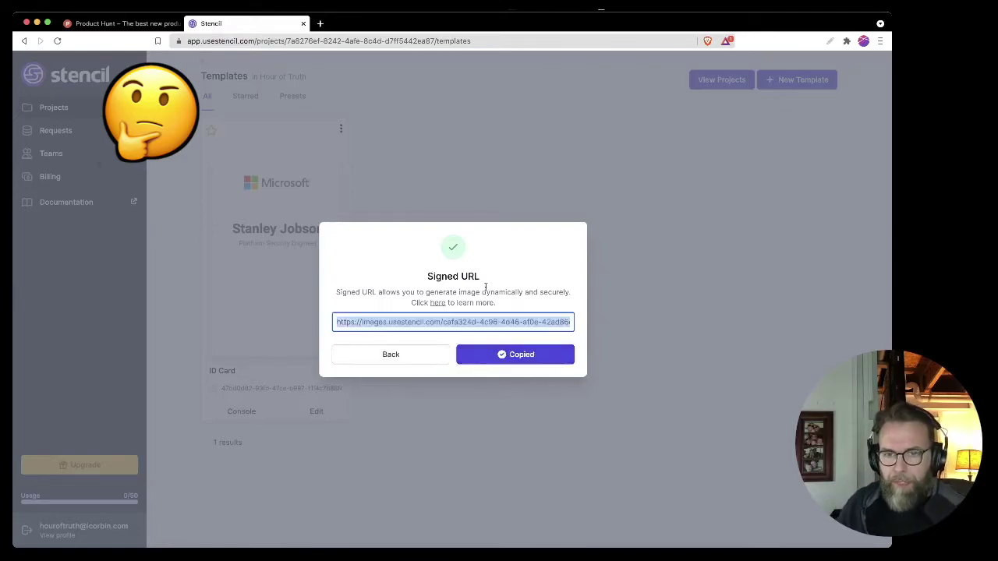
Load the copied signed base URL in a new browser tab
{"action": "left_click", "coordinate": [320, 24]}
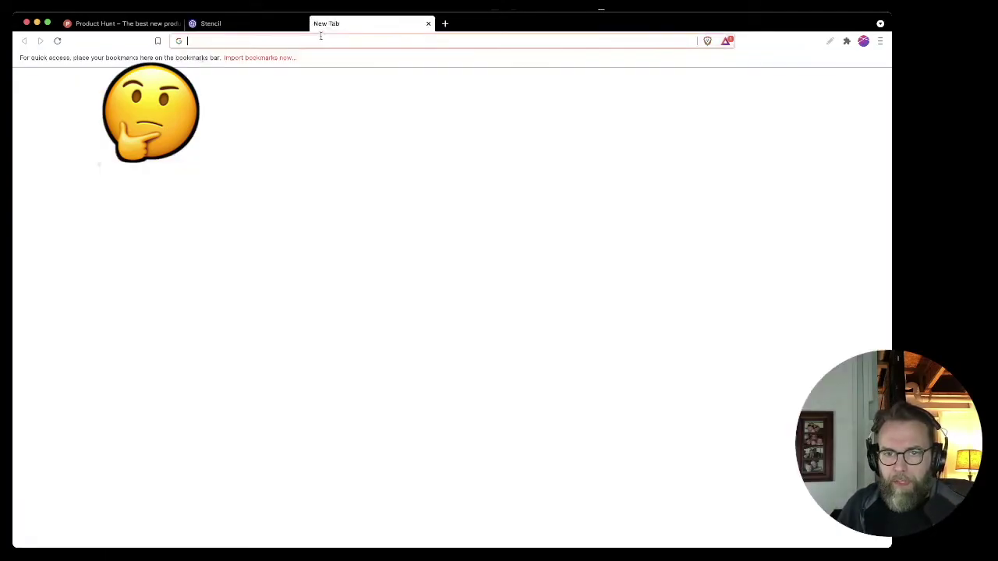
{"action": "key", "text": "super+v"}
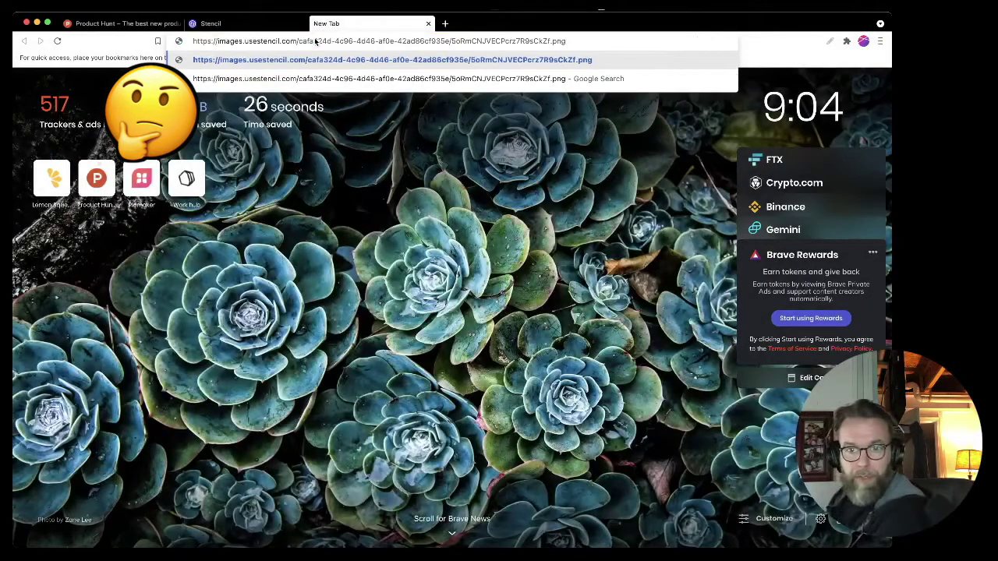
{"action": "key", "text": "Return"}
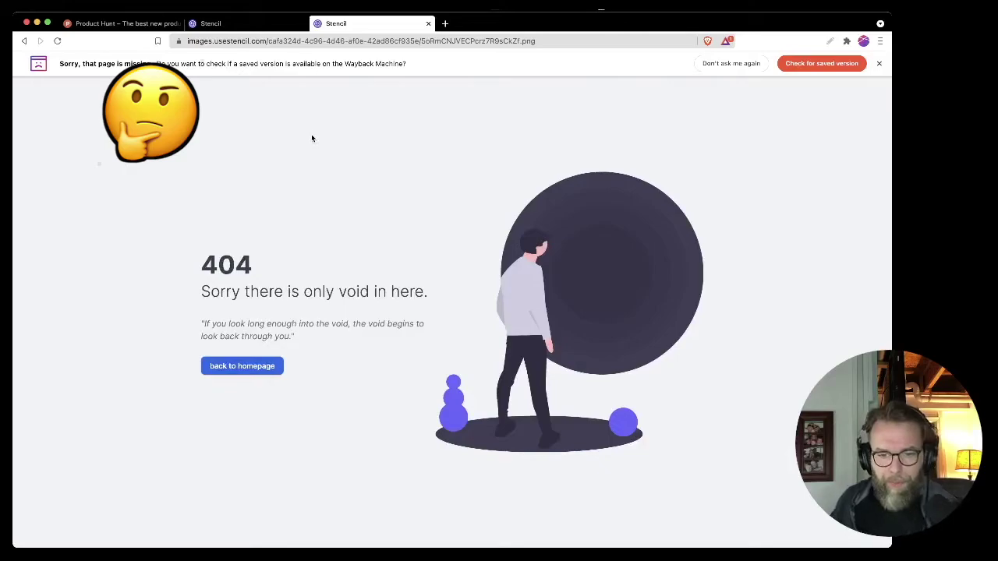
Go back to the signed URL dialog of the ID Card template and open its documentation on signed images
{"action": "left_click", "coordinate": [235, 23]}
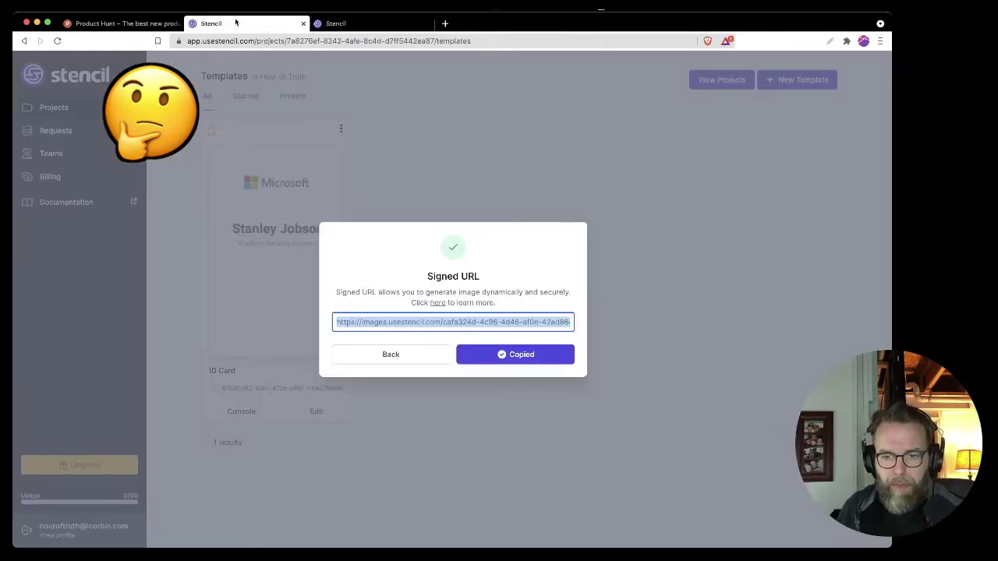
{"action": "left_click", "coordinate": [437, 303]}
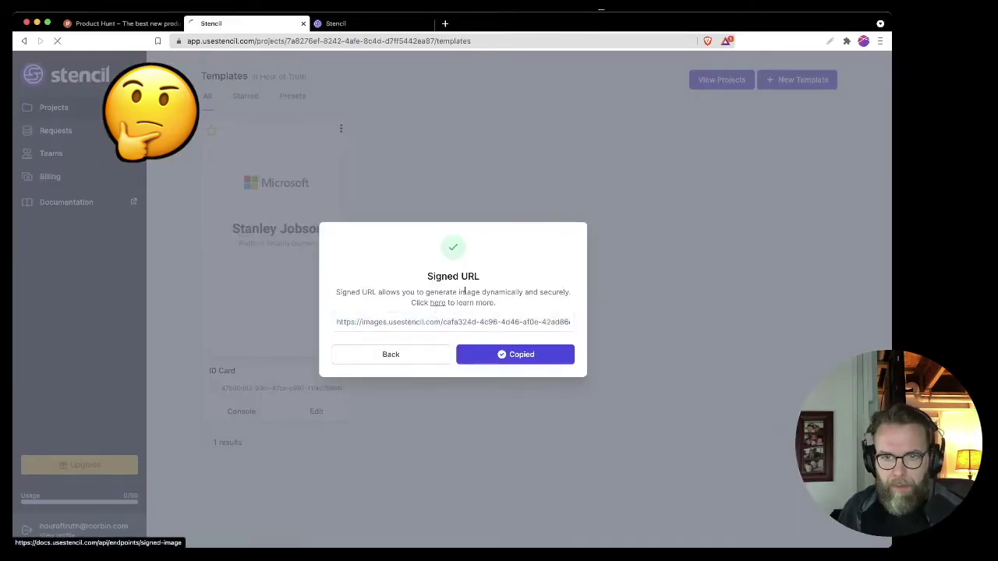
{"action": "left_click", "coordinate": [249, 299]}
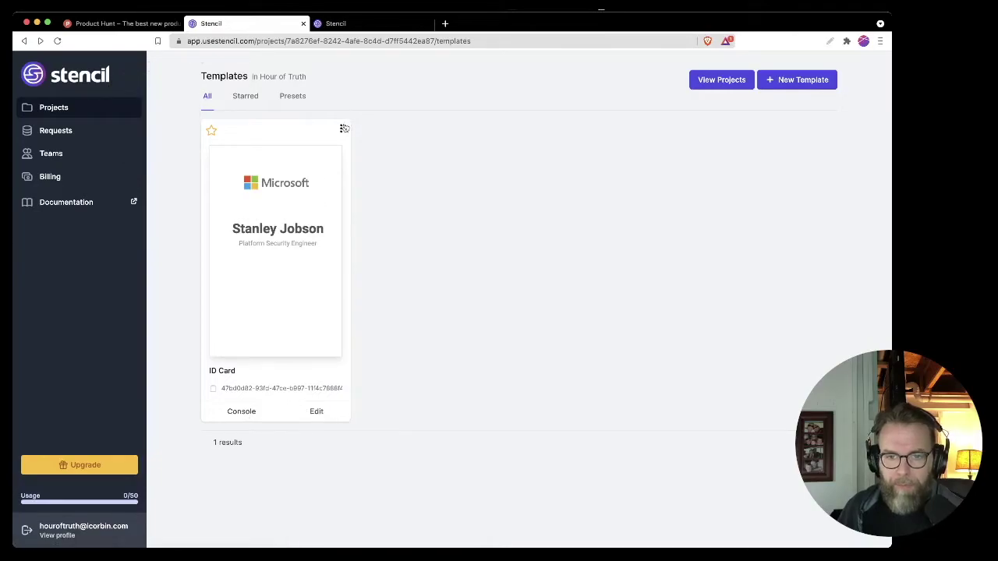
Check the project's starred templates and the list of image requests
{"action": "left_click", "coordinate": [245, 96]}
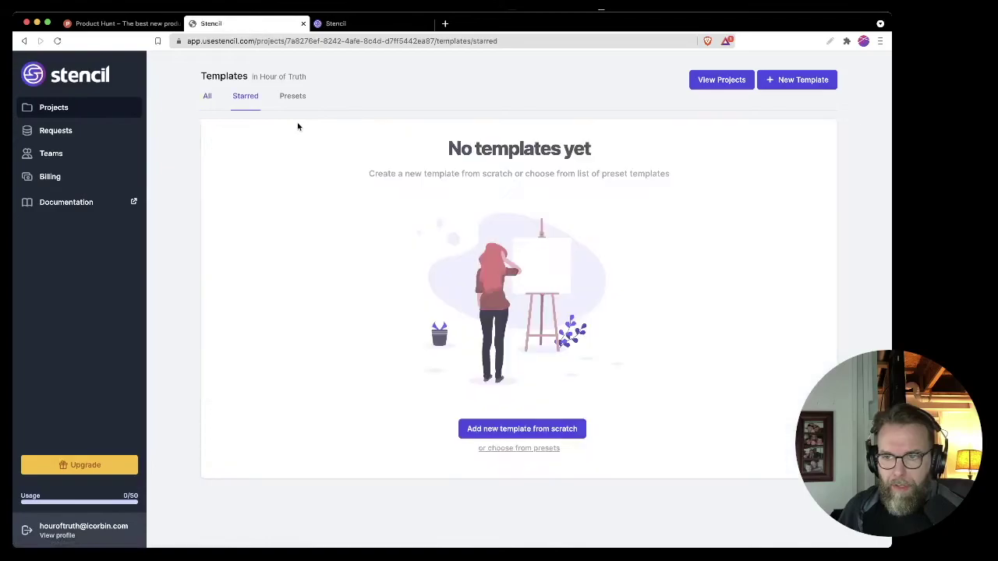
{"action": "left_click", "coordinate": [207, 96]}
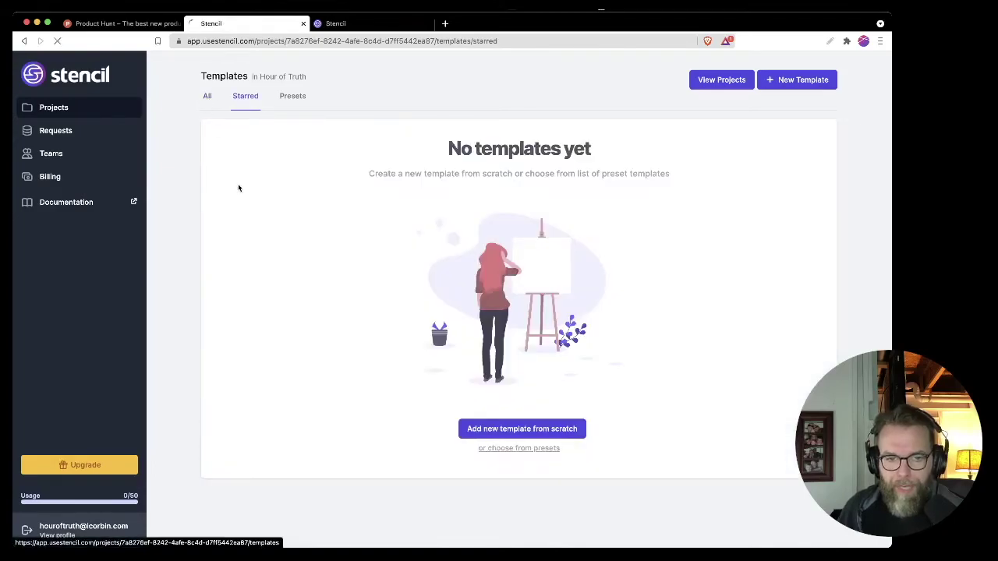
{"action": "left_click", "coordinate": [67, 131]}
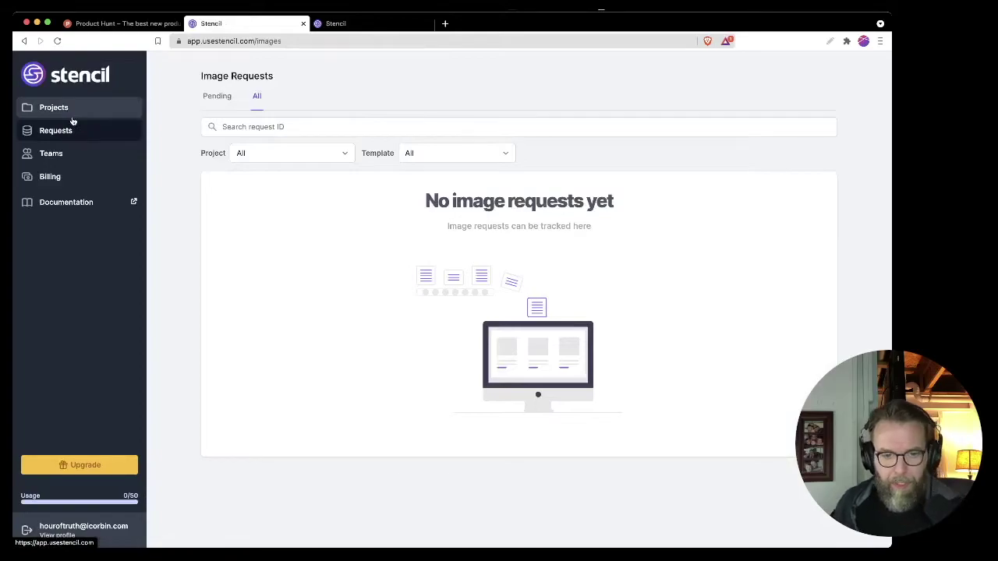
Reopen the Hour of Truth project and view the actions available for its ID Card template
{"action": "left_click", "coordinate": [75, 109]}
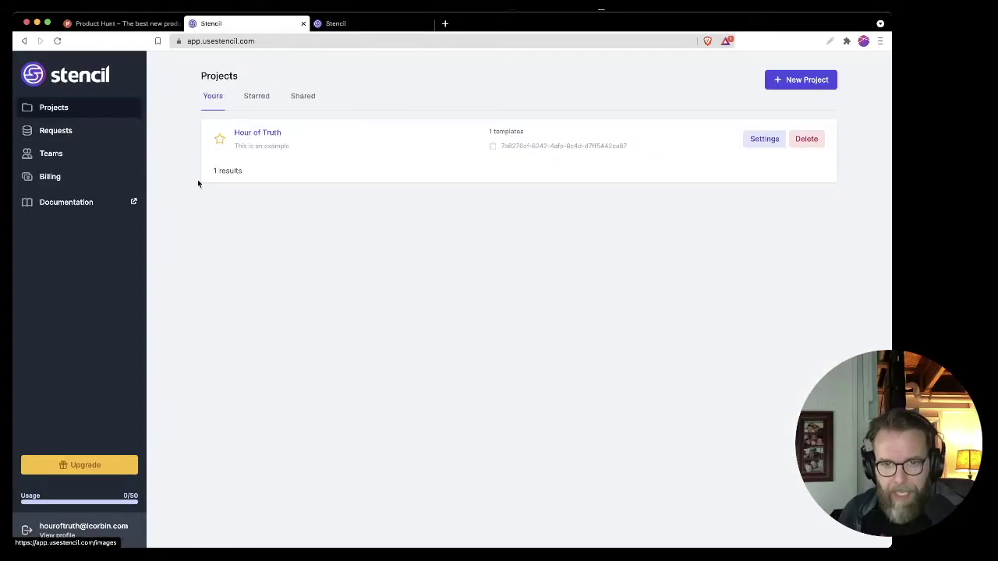
{"action": "left_click", "coordinate": [479, 145]}
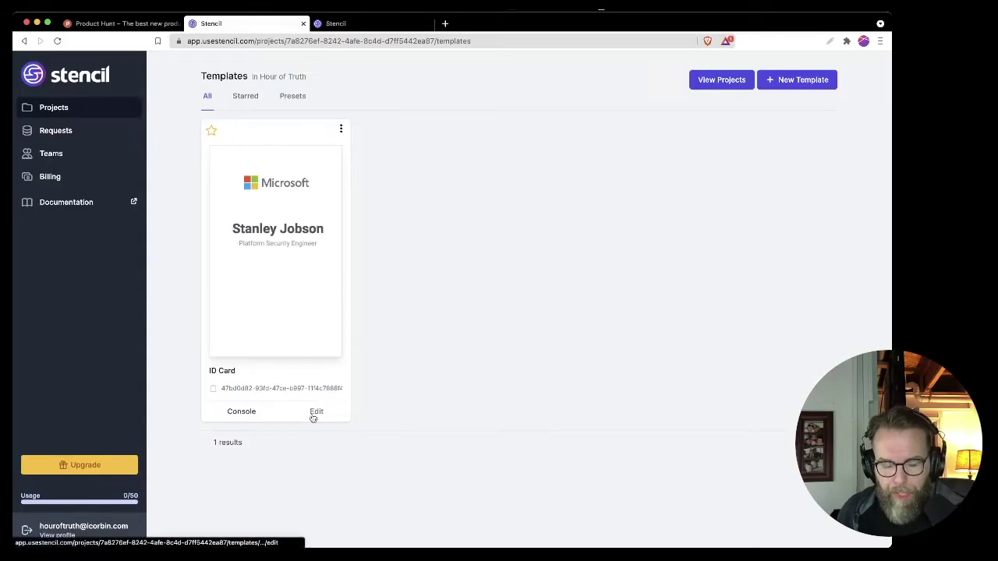
{"action": "left_click", "coordinate": [341, 129]}
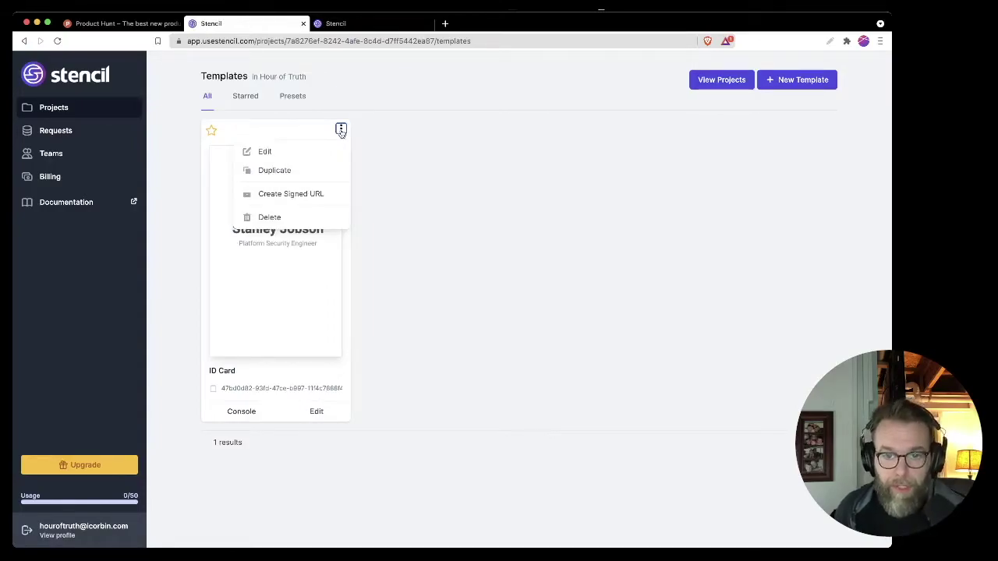
{"action": "left_click", "coordinate": [415, 178]}
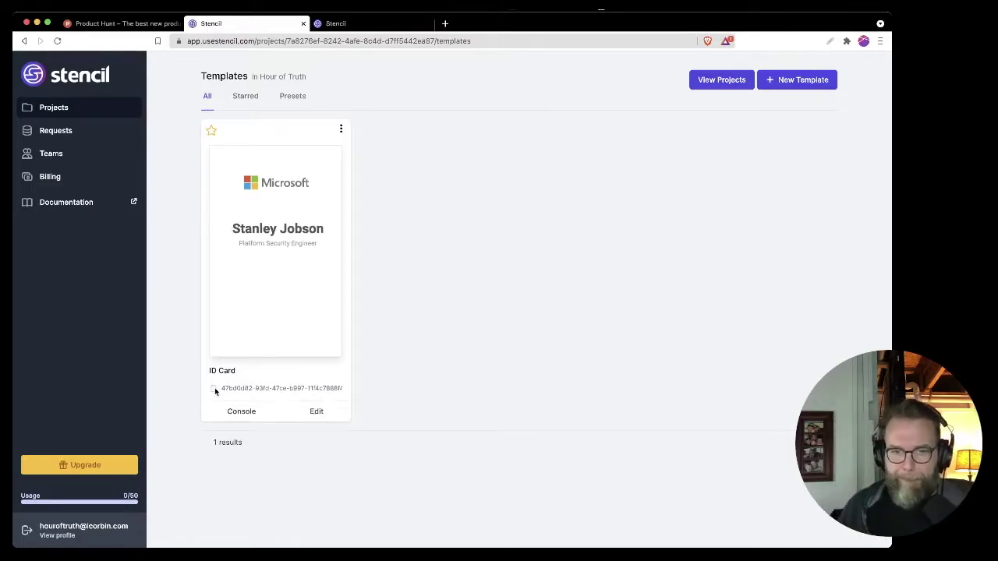
Open the ID Card template's API console and collapse the image_1, qrcode_2, text_4 and text_5 fields
{"action": "left_click", "coordinate": [228, 413]}
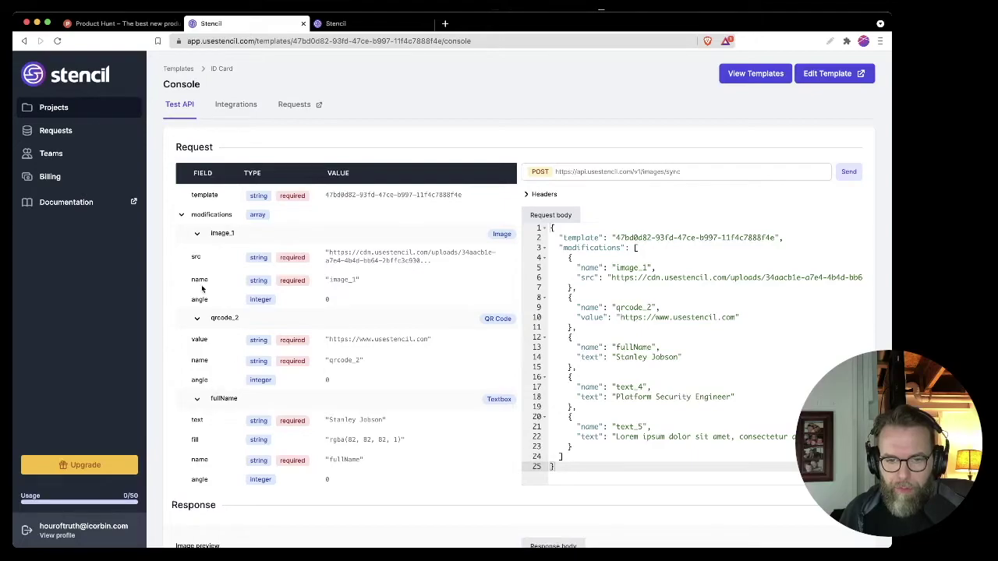
{"action": "left_click", "coordinate": [196, 318]}
{"action": "left_click", "coordinate": [196, 234]}
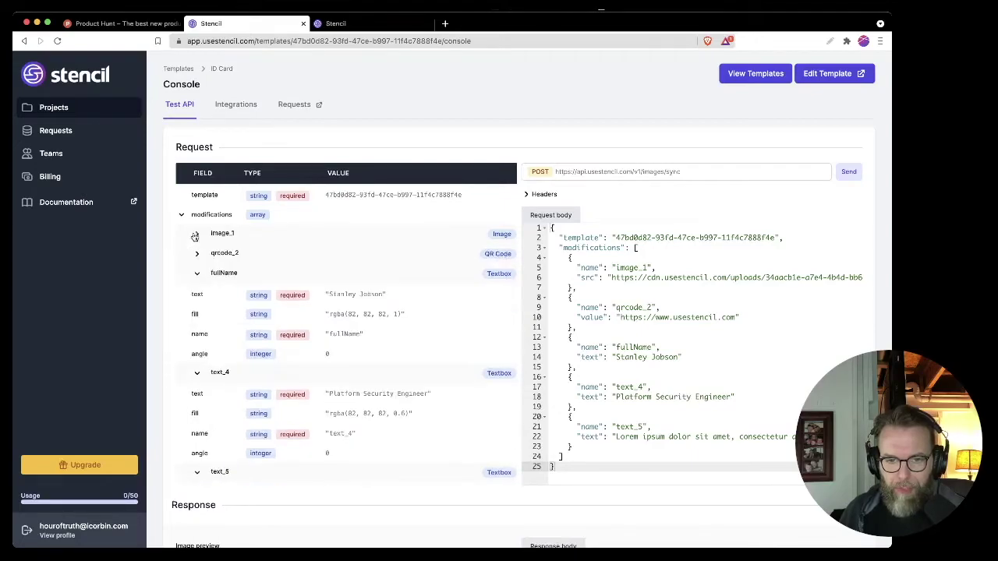
{"action": "left_click", "coordinate": [197, 372]}
{"action": "left_click", "coordinate": [197, 392]}
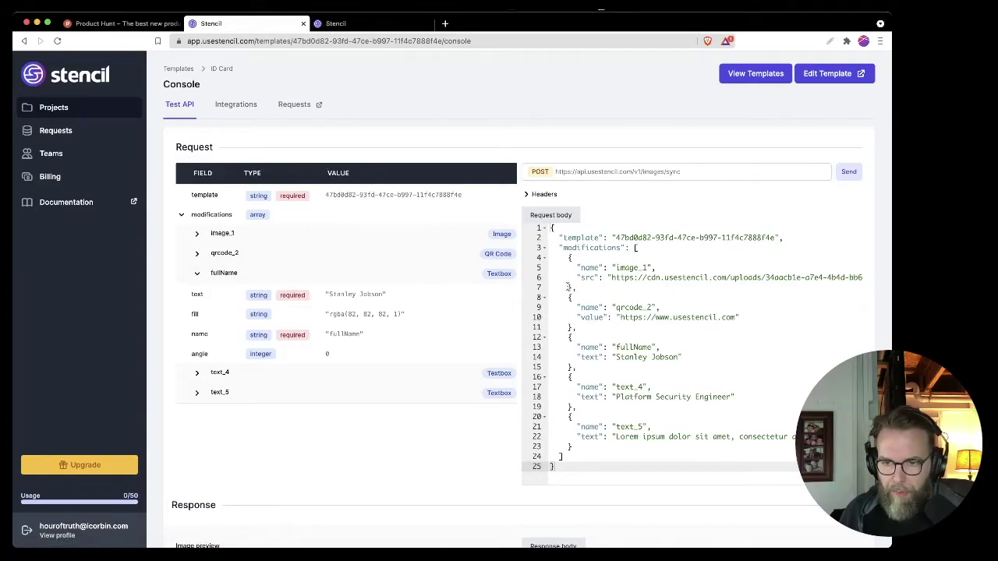
Replace the first name in the request body's fullName text and send the request to generate the card image
{"action": "double_click", "coordinate": [633, 357]}
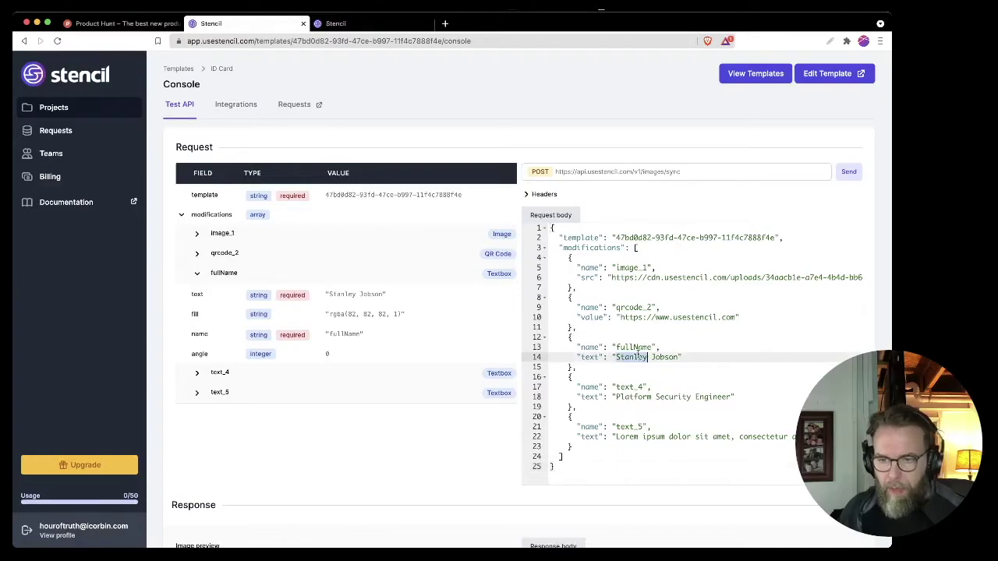
{"action": "type", "text": "Brandon"}
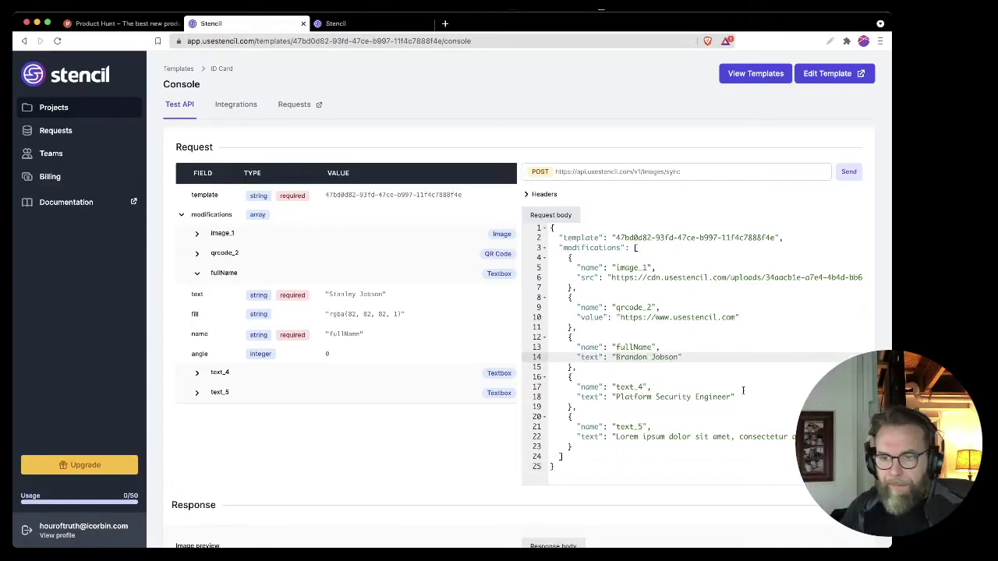
{"action": "scroll", "coordinate": [730, 383], "scroll_direction": "down", "scroll_amount": 4}
{"action": "scroll", "coordinate": [704, 367], "scroll_direction": "down", "scroll_amount": 3}
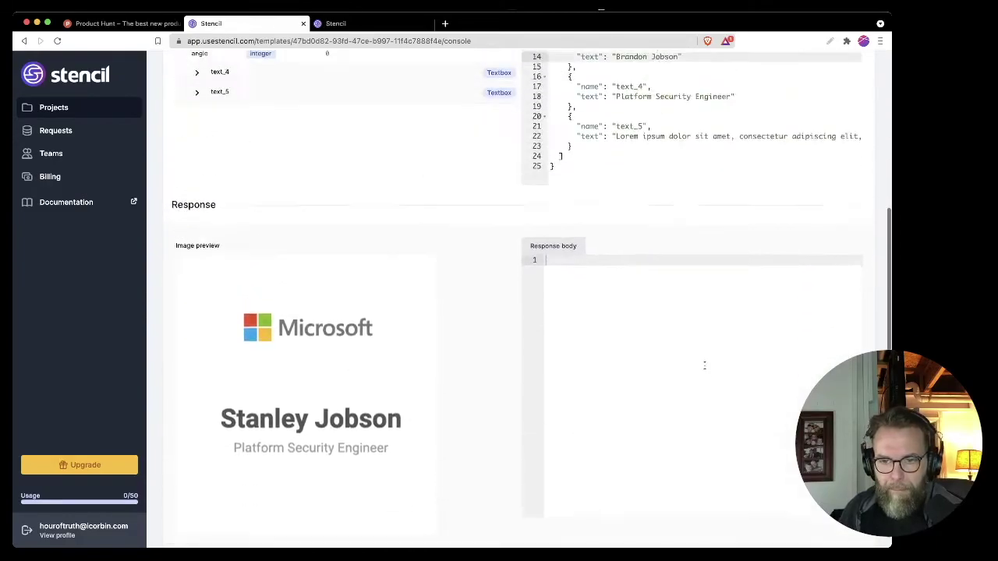
{"action": "scroll", "coordinate": [703, 364], "scroll_direction": "up", "scroll_amount": 5}
{"action": "left_click", "coordinate": [848, 172]}
{"action": "scroll", "coordinate": [505, 360], "scroll_direction": "down", "scroll_amount": 1}
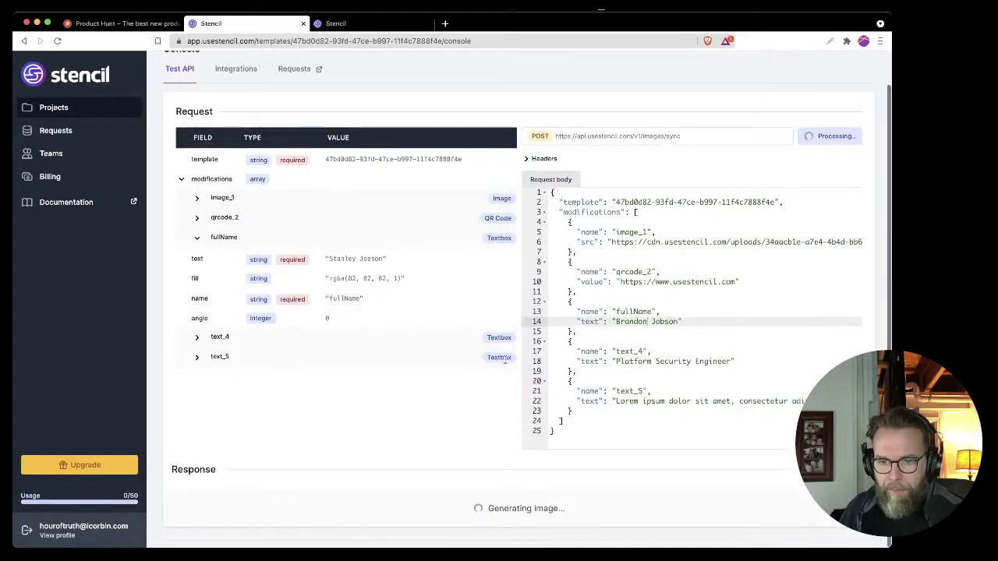
{"action": "scroll", "coordinate": [444, 385], "scroll_direction": "down", "scroll_amount": 4}
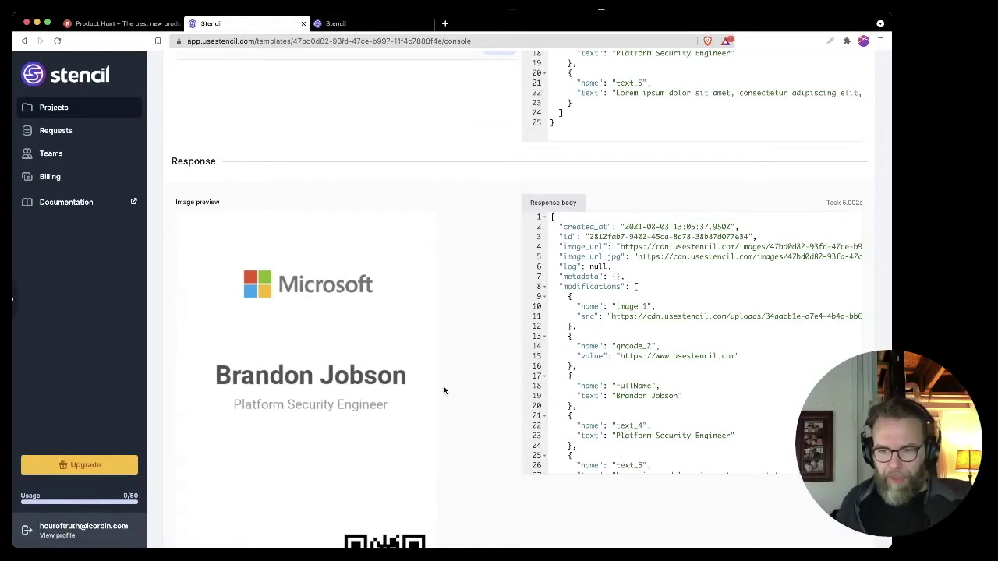
Set the request body's text_4 text to "Reviewer of UX THINGS!", send the request and view the generated card
{"action": "scroll", "coordinate": [443, 386], "scroll_direction": "up", "scroll_amount": 3}
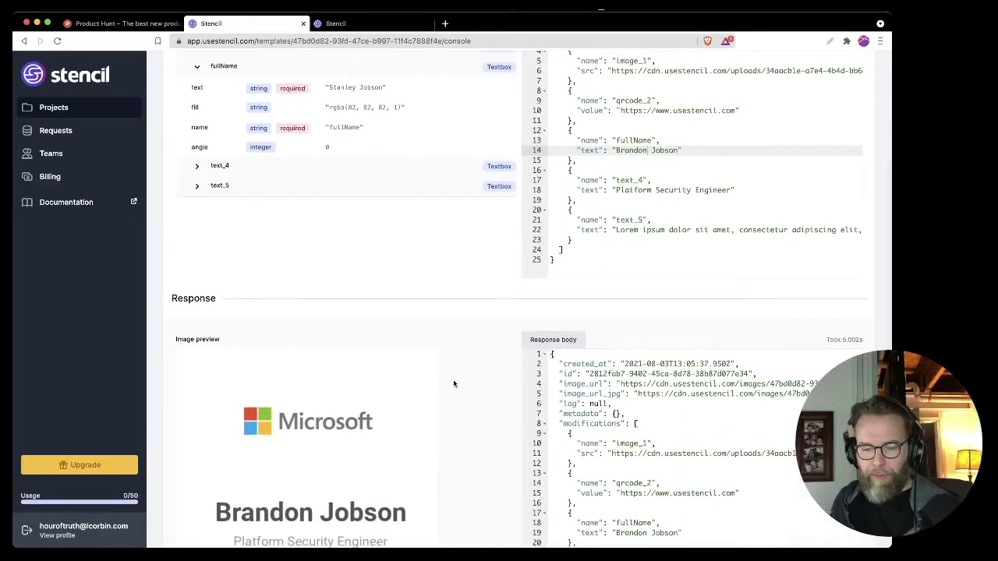
{"action": "scroll", "coordinate": [453, 384], "scroll_direction": "up", "scroll_amount": 5}
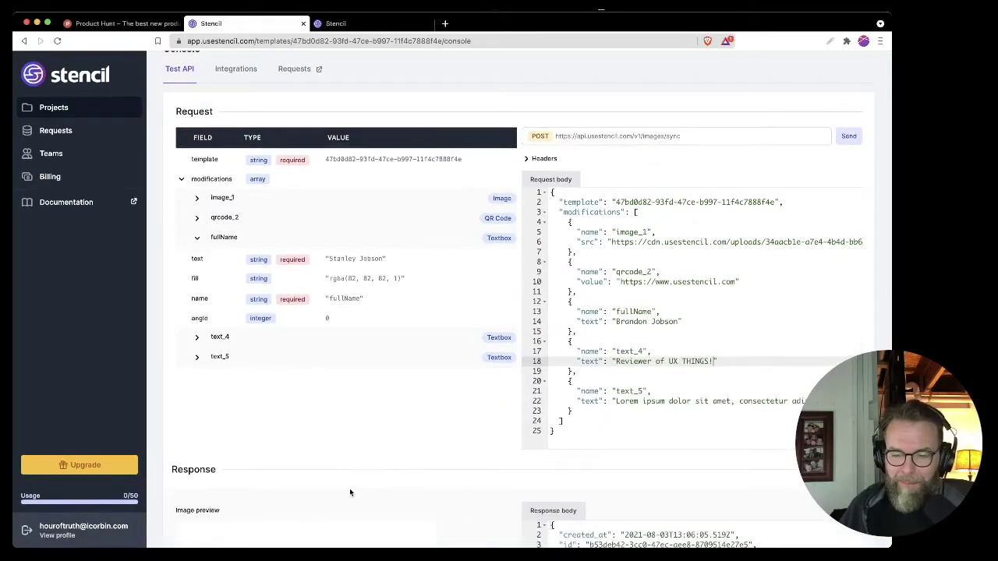
{"action": "scroll", "coordinate": [350, 490], "scroll_direction": "down", "scroll_amount": 7}
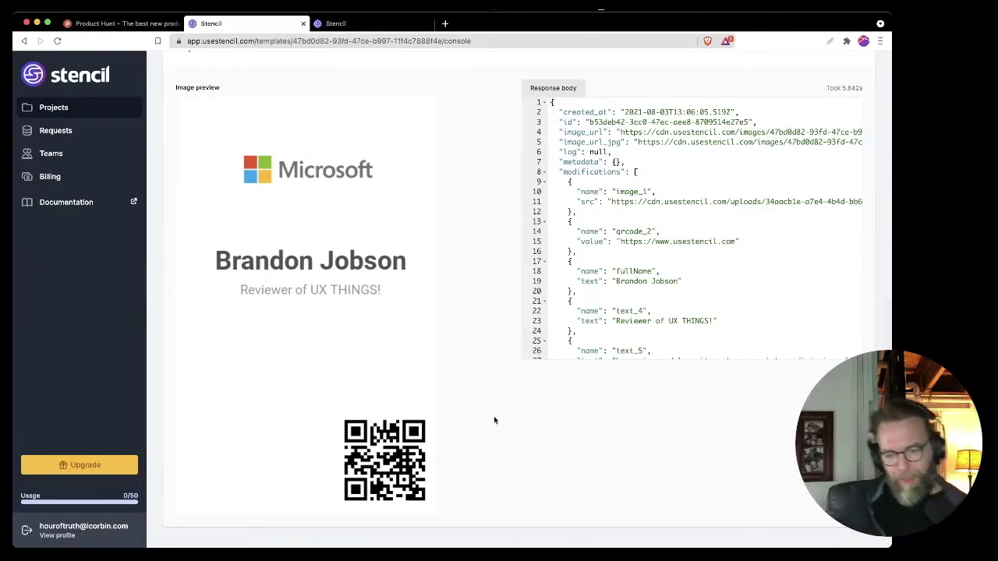
{"action": "scroll", "coordinate": [265, 202], "scroll_direction": "up", "scroll_amount": 10}
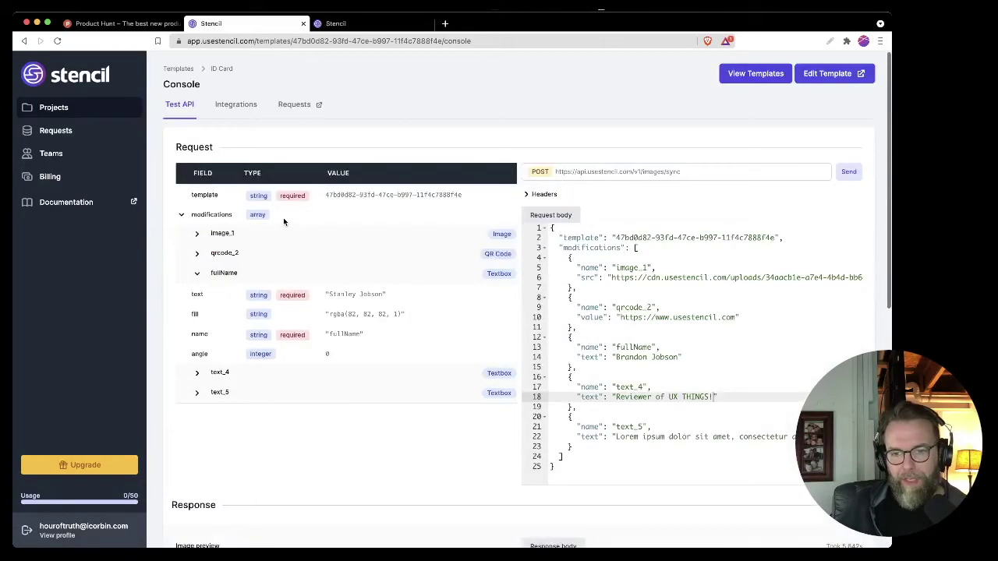
Open the ID Card template in the template editor from its API console
{"action": "scroll", "coordinate": [354, 383], "scroll_direction": "down", "scroll_amount": 2}
{"action": "scroll", "coordinate": [354, 383], "scroll_direction": "up", "scroll_amount": 2}
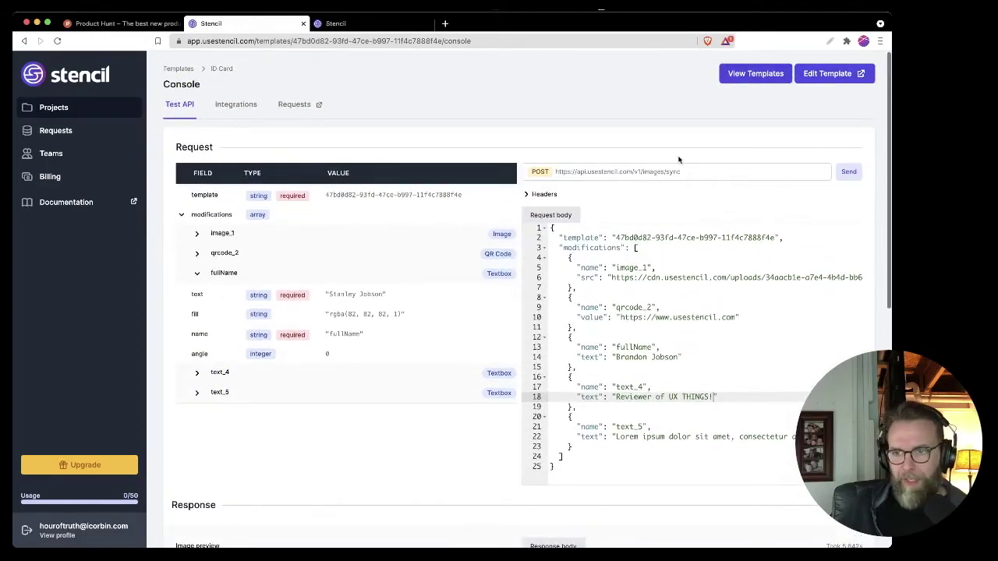
{"action": "left_click", "coordinate": [828, 73]}
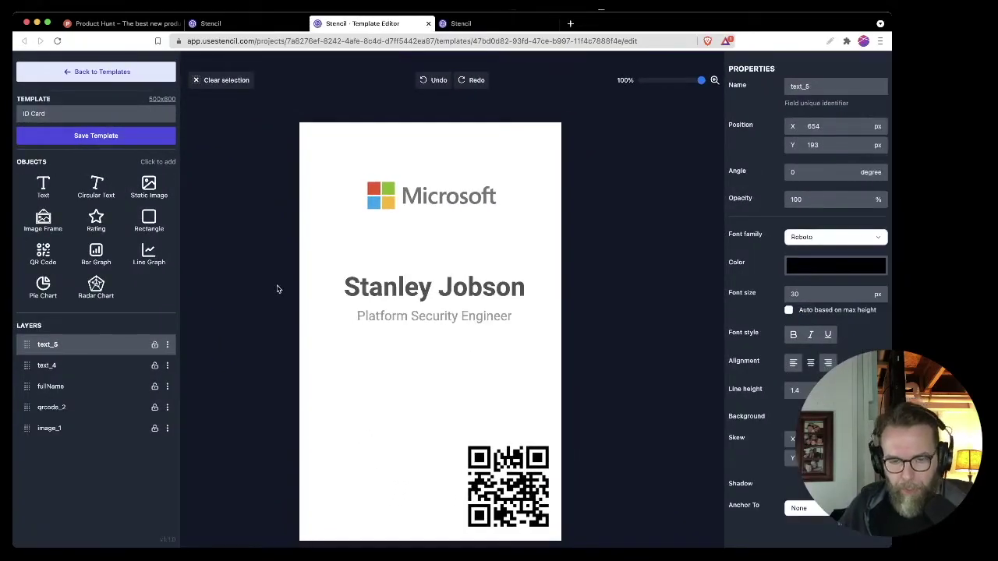
Shift the fullName text slightly left on the card, to an X position of about 41 px
{"action": "left_click", "coordinate": [363, 287]}
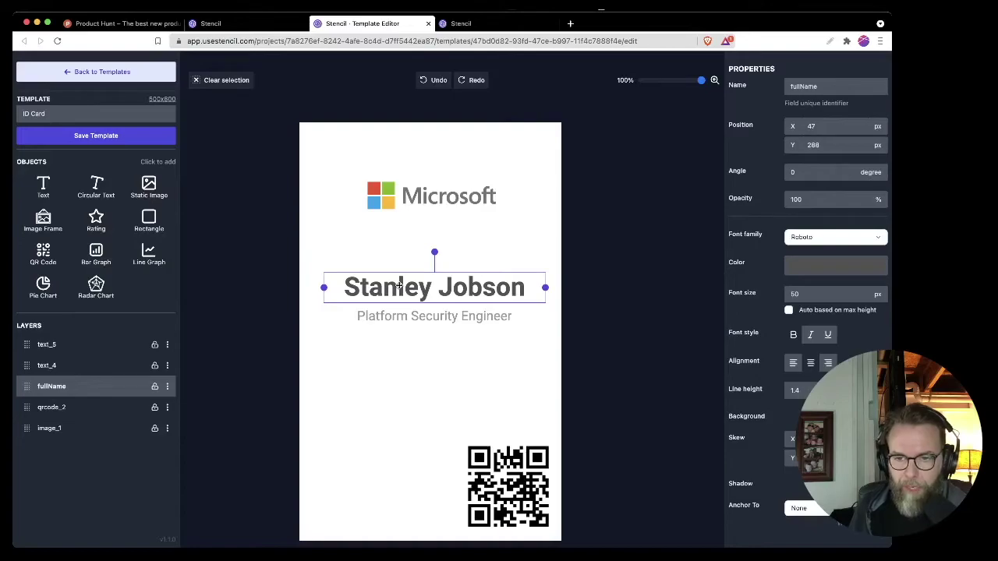
{"action": "scroll", "coordinate": [398, 287], "scroll_direction": "down", "scroll_amount": 1}
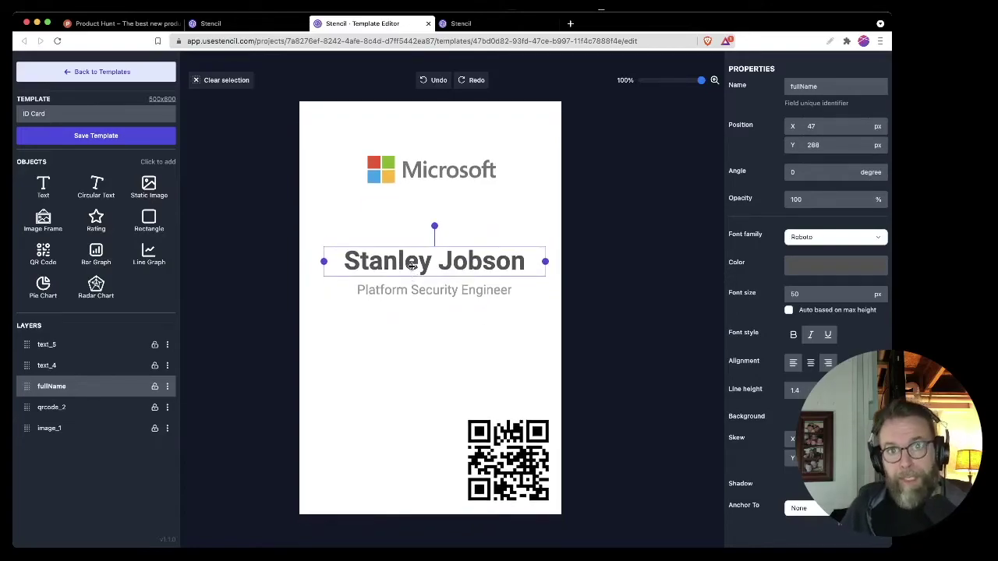
{"action": "scroll", "coordinate": [412, 266], "scroll_direction": "up", "scroll_amount": 1}
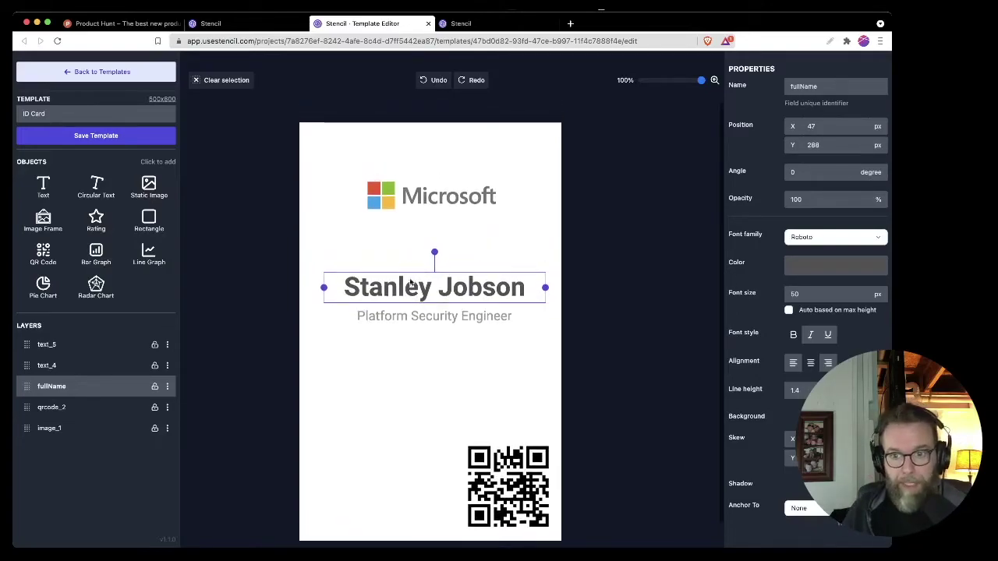
{"action": "mouse_move", "coordinate": [410, 292]}
{"action": "left_mouse_down"}
{"action": "mouse_move", "coordinate": [414, 269]}
{"action": "mouse_move", "coordinate": [407, 292]}
{"action": "left_mouse_up"}
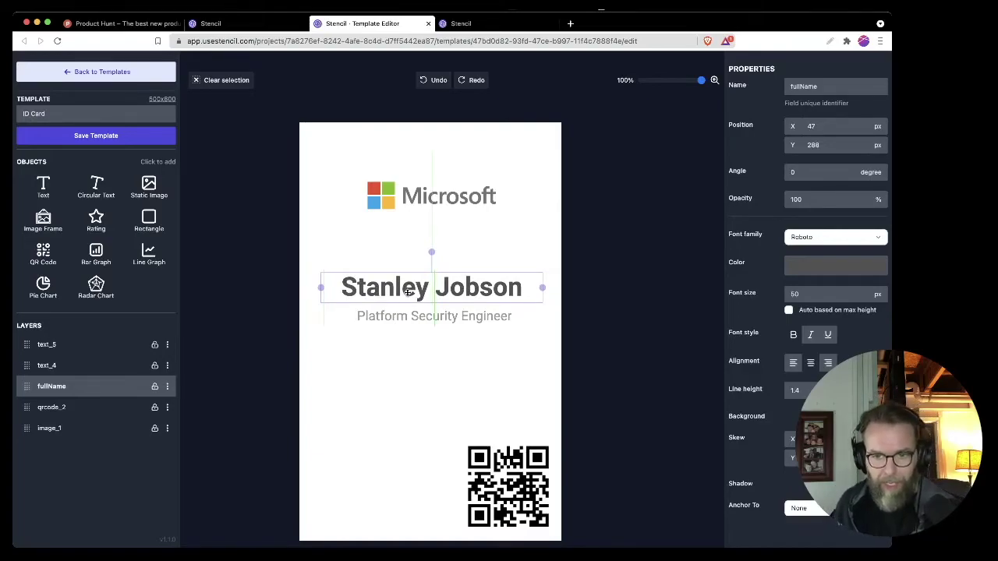
{"action": "left_click_drag", "start_coordinate": [408, 291], "coordinate": [403, 292]}
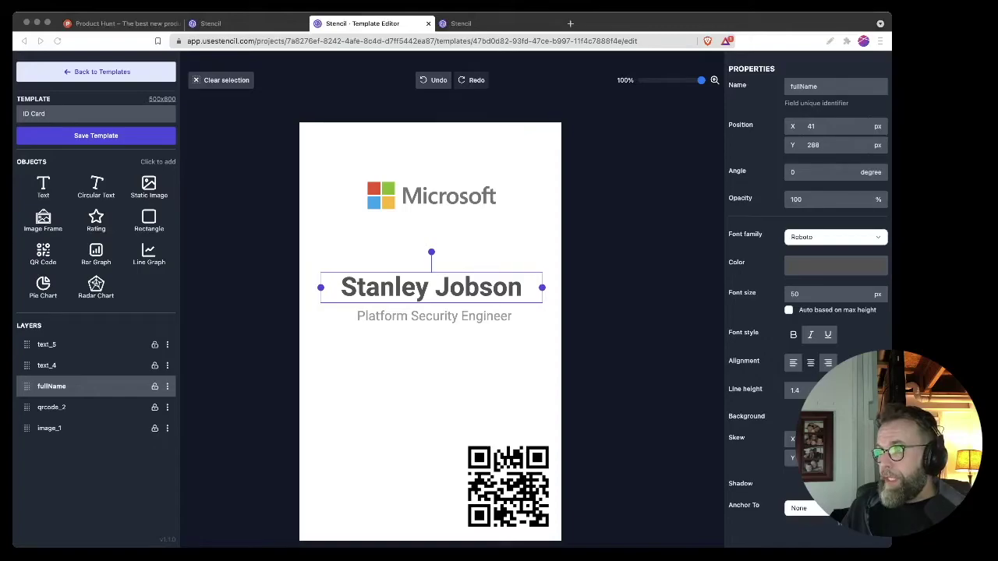
Try to add the local image hour-of-truth-avatar.png to the card, then return to the template editor and clear the selection
{"action": "left_click_drag", "start_coordinate": [490, 428], "coordinate": [493, 407]}
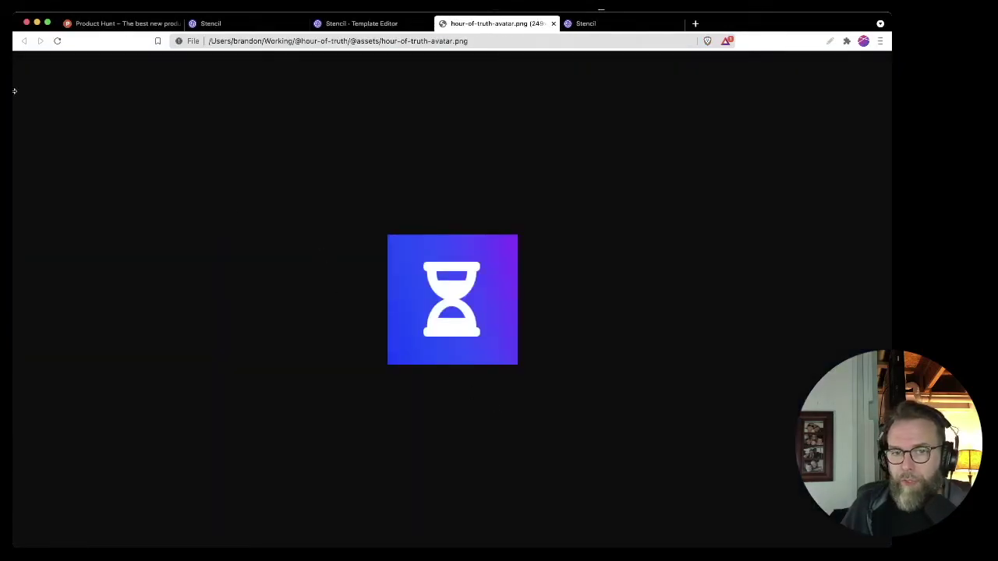
{"action": "left_click", "coordinate": [359, 24]}
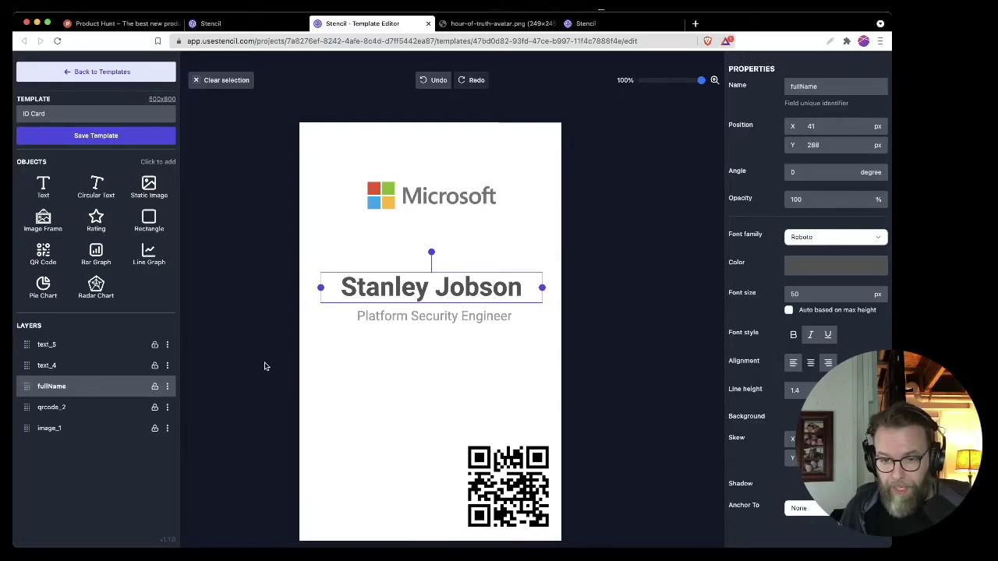
{"action": "left_click", "coordinate": [364, 419]}
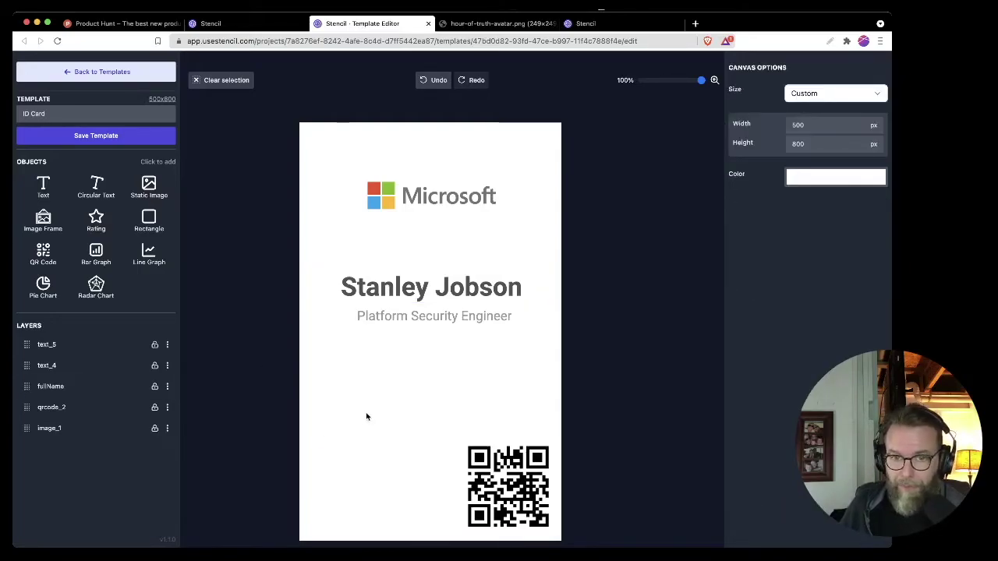
Try to place a Rating object on the card in the empty area below the job title
{"action": "scroll", "coordinate": [367, 417], "scroll_direction": "down", "scroll_amount": 1}
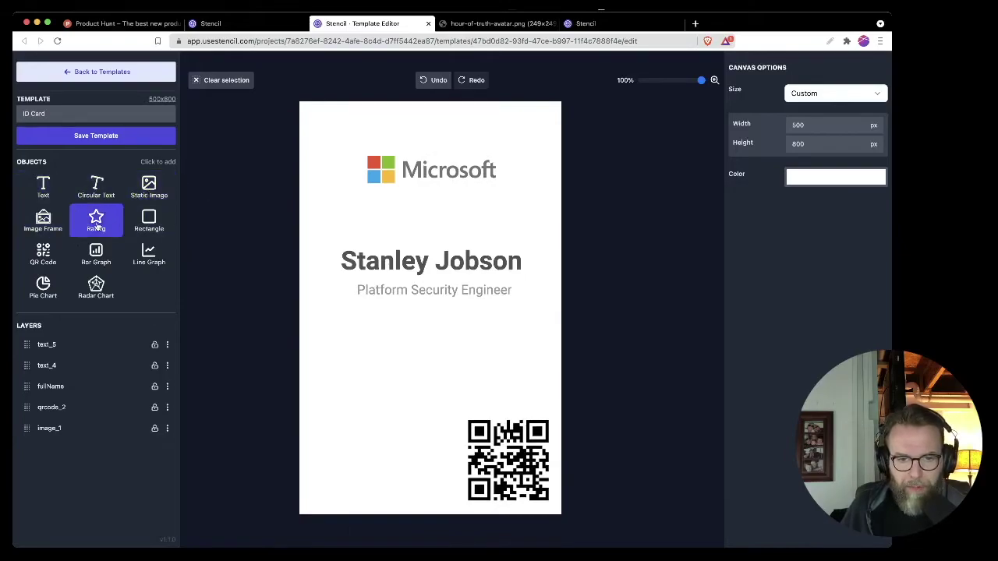
{"action": "left_click_drag", "start_coordinate": [96, 222], "coordinate": [369, 355]}
{"action": "left_click", "coordinate": [181, 265]}
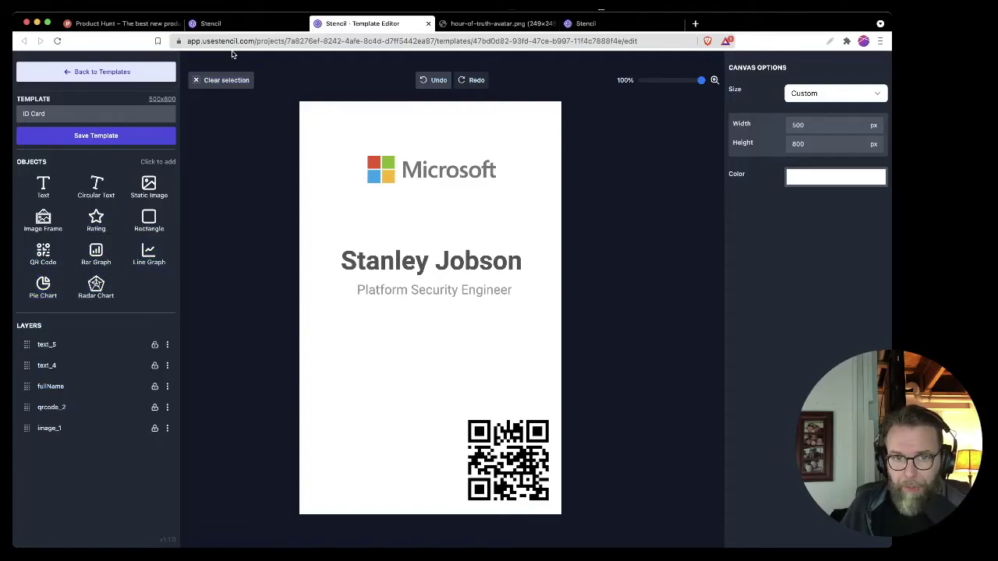
Return to the ID Card template's API console with the edited request body
{"action": "left_click", "coordinate": [436, 25]}
{"action": "left_click", "coordinate": [361, 24]}
{"action": "left_click", "coordinate": [210, 23]}
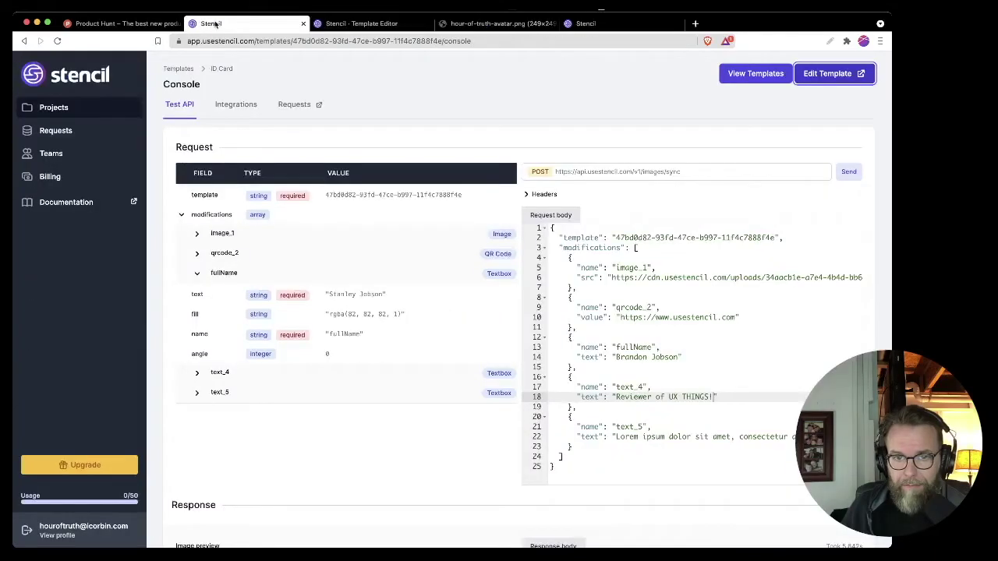